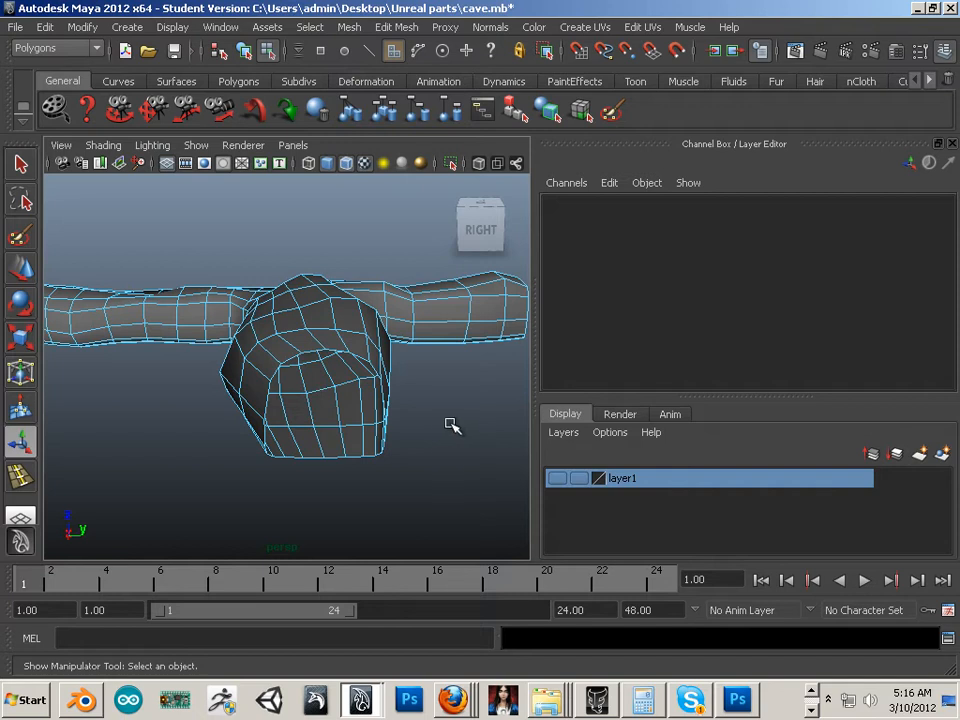
- Switch to Unreal Development Kit and start a play preview from the cave floor near the tunnel junction
left_click_drag(452, 425, 326, 435, "alt")
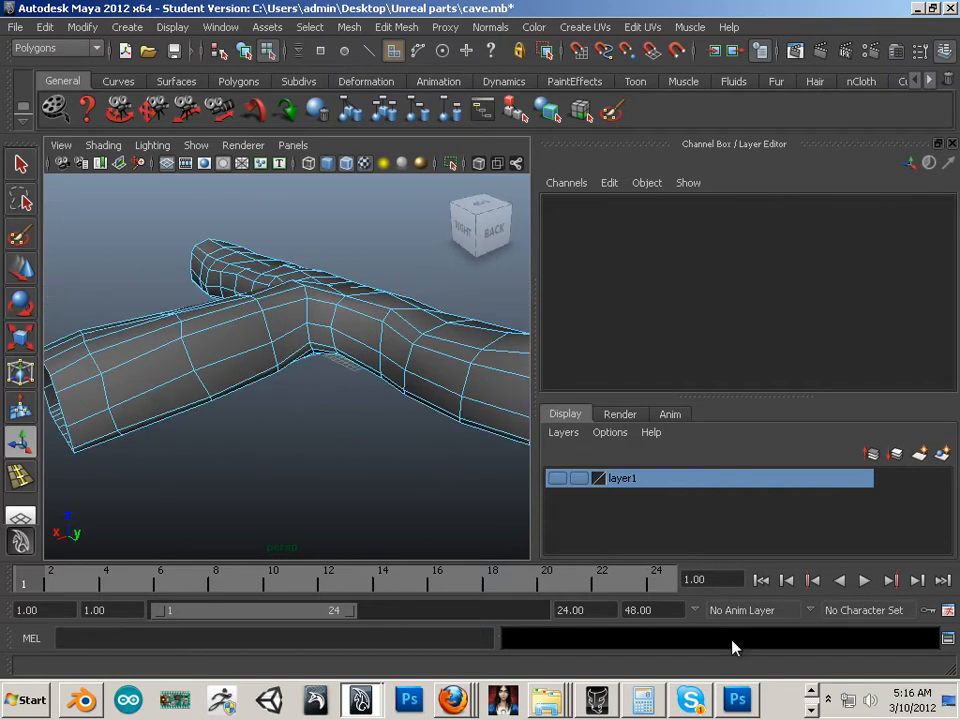
left_click(812, 709)
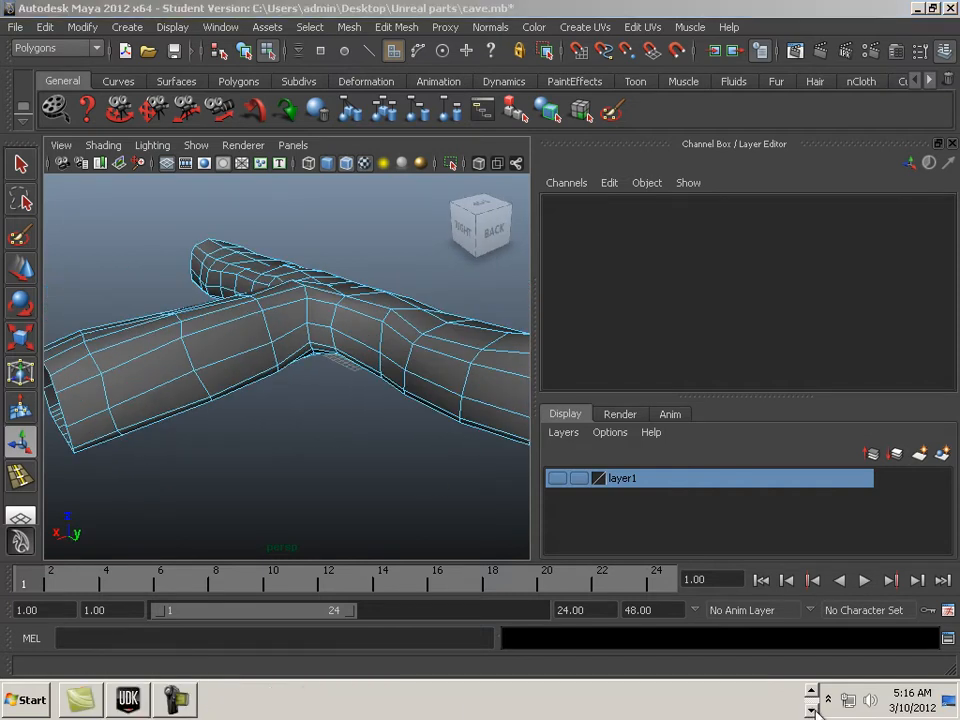
left_click(128, 699)
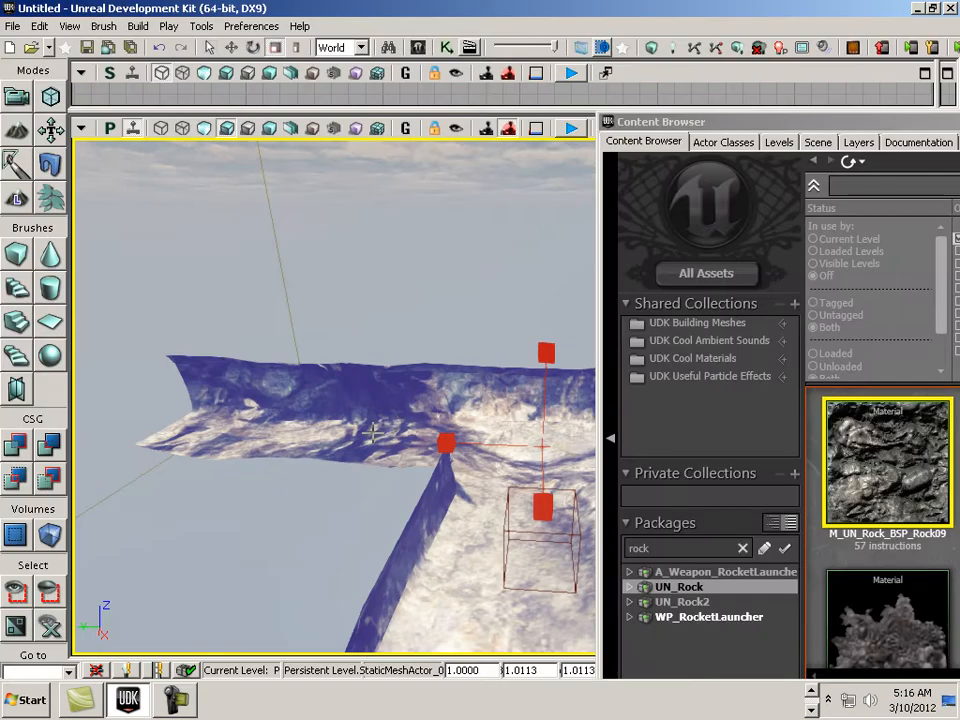
scroll(527, 514, "down", 3)
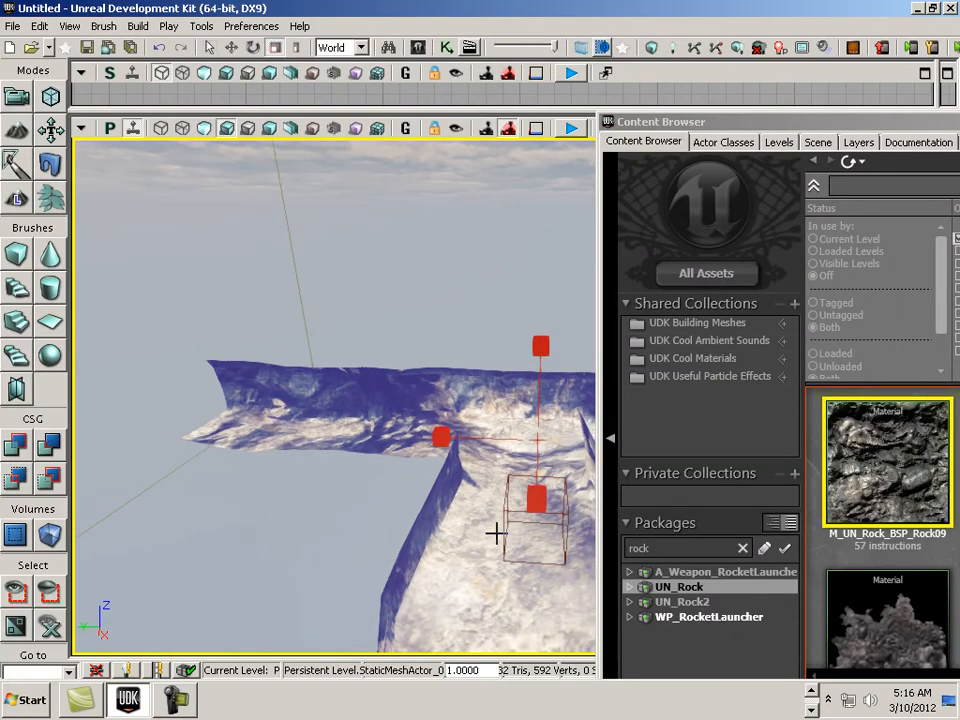
mouse_move(353, 492)
left_mouse_down()
mouse_move(440, 485)
mouse_move(464, 352)
mouse_move(444, 504)
mouse_move(452, 174)
mouse_move(388, 130)
mouse_move(354, 483)
left_mouse_up()
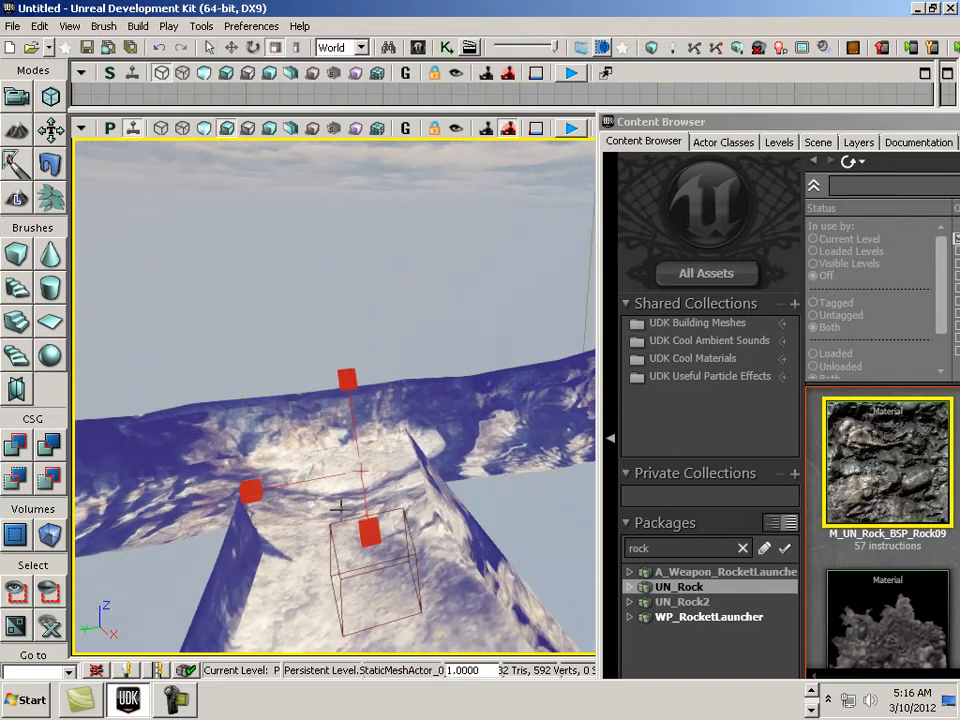
right_click(340, 507)
left_click(390, 666)
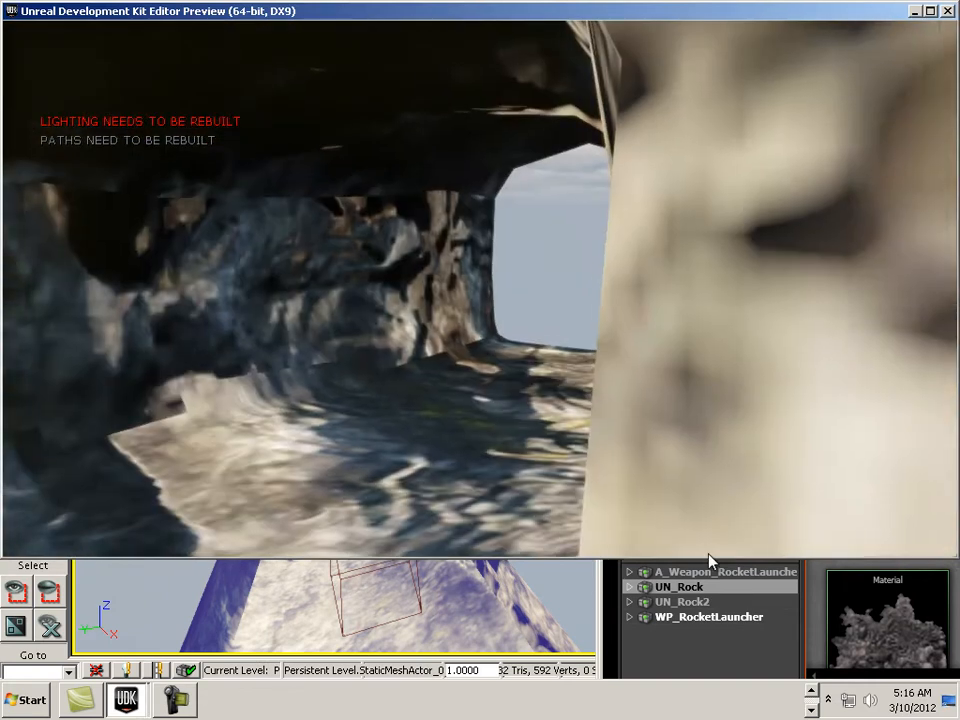
- Walk through the cave tunnels in the preview to examine the rock texture on walls, floor and ceiling, and end the preview
key("a")
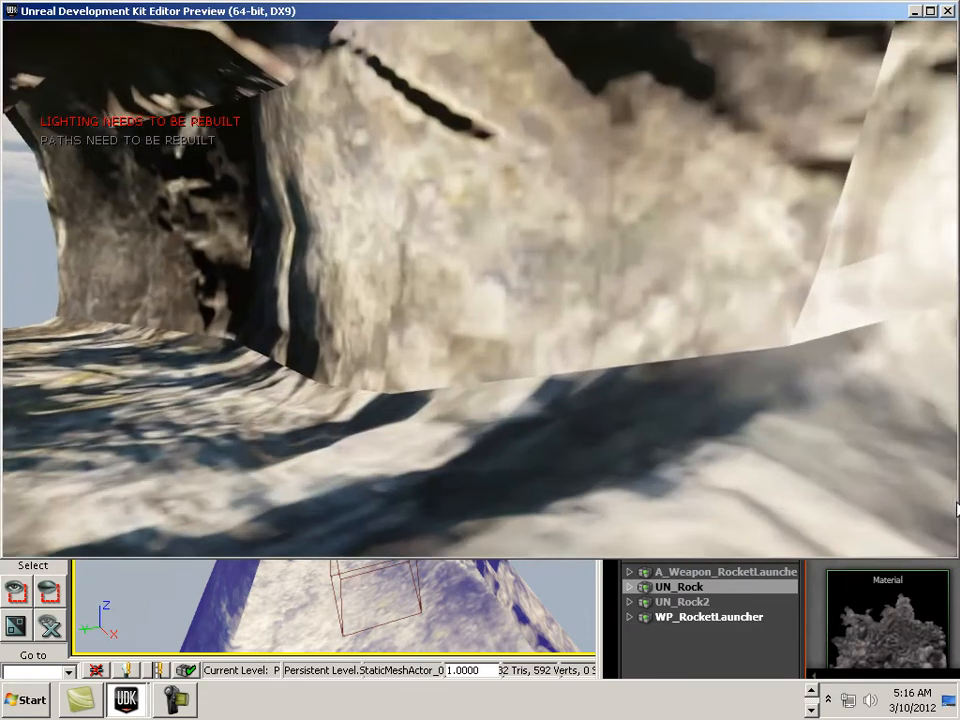
key("w")
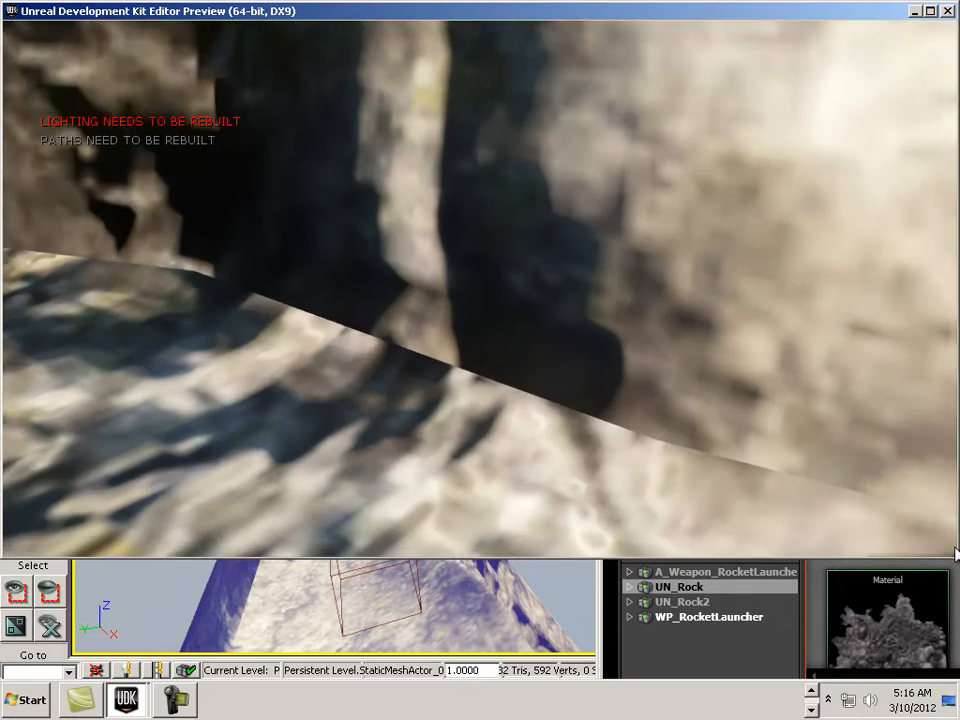
key("w")
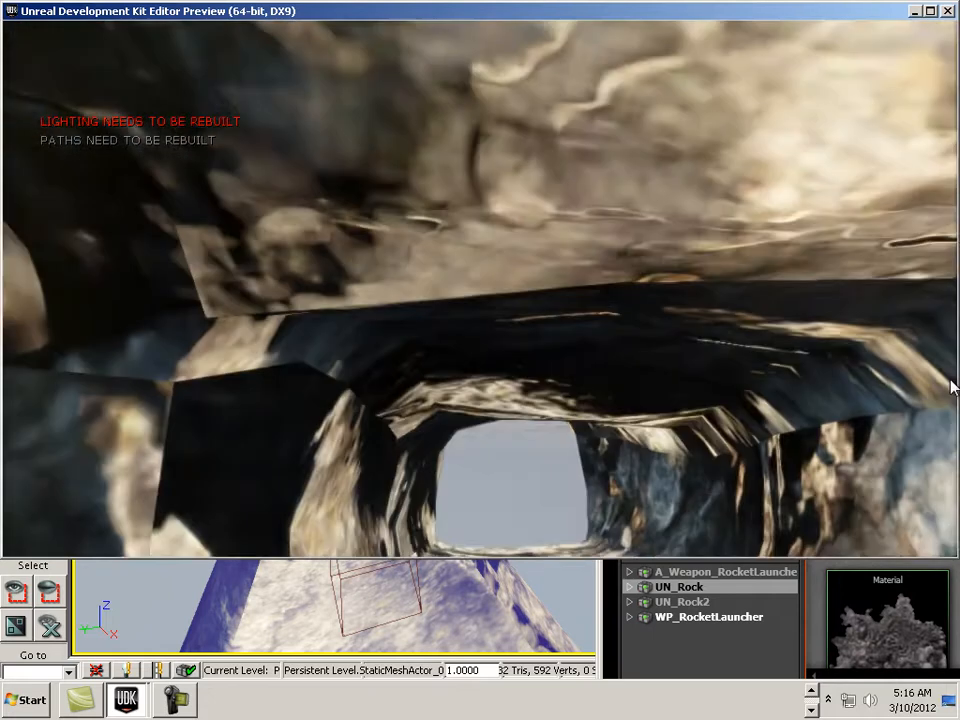
key("w")
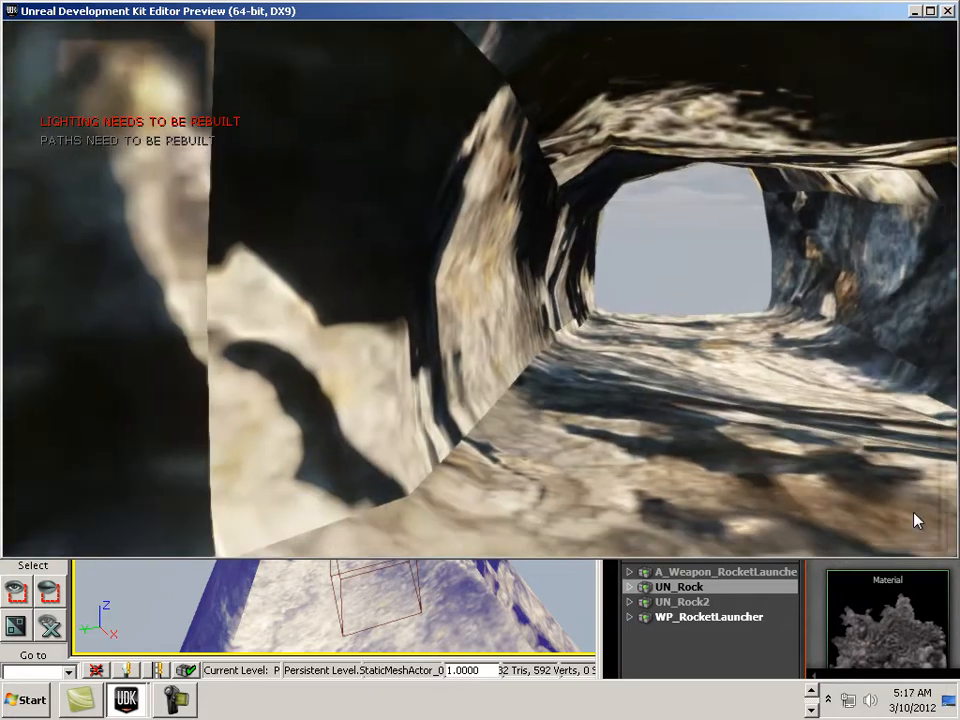
key("w")
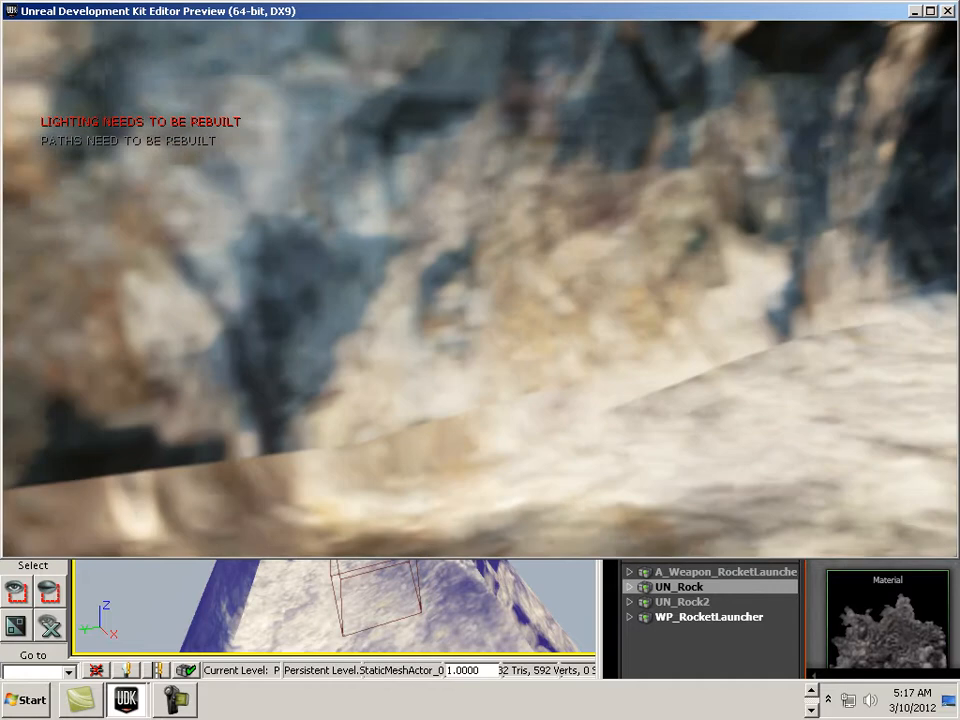
key("w")
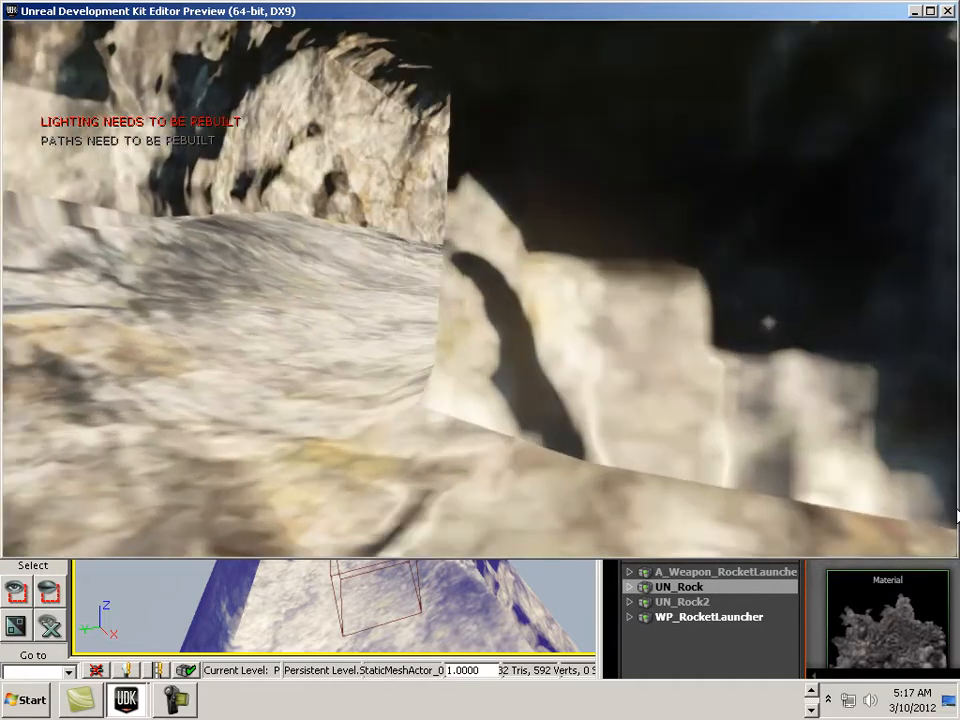
key("w")
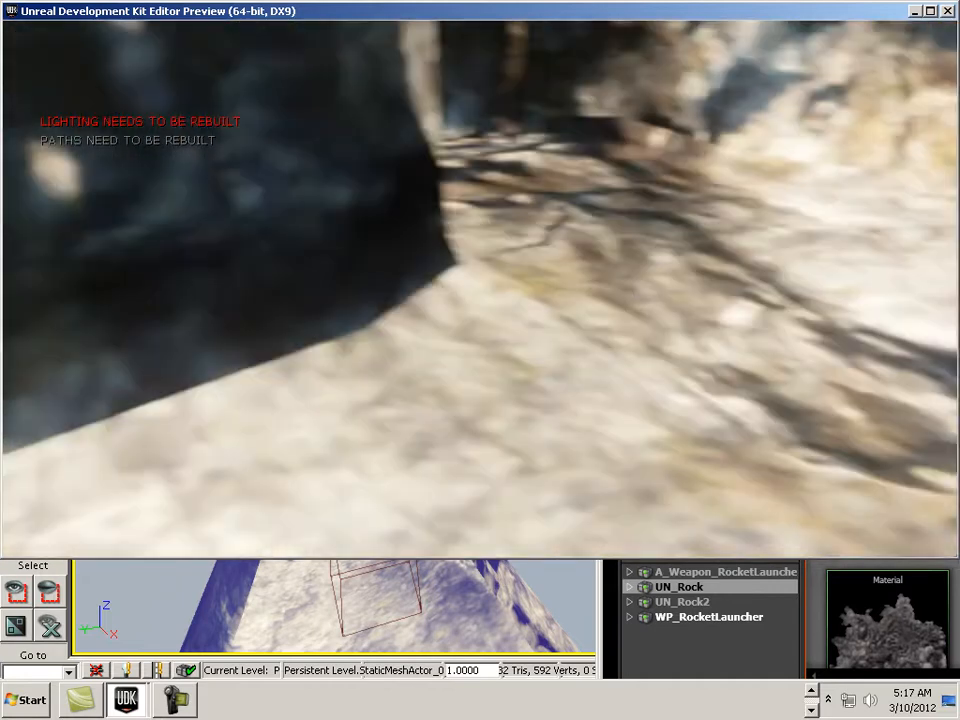
key("w")
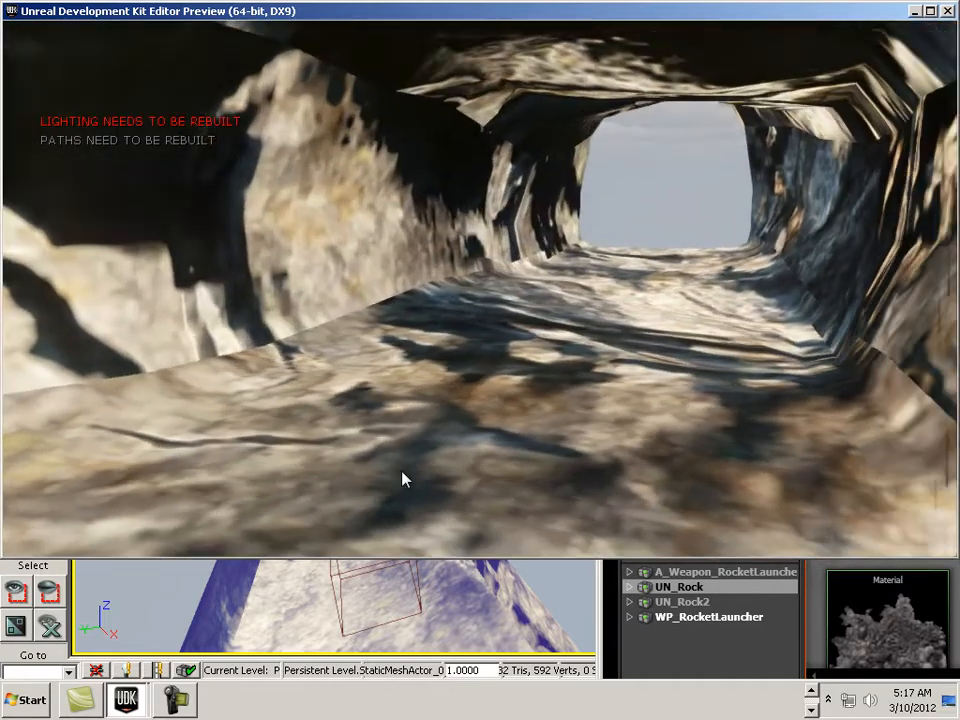
key("w")
key("Escape")
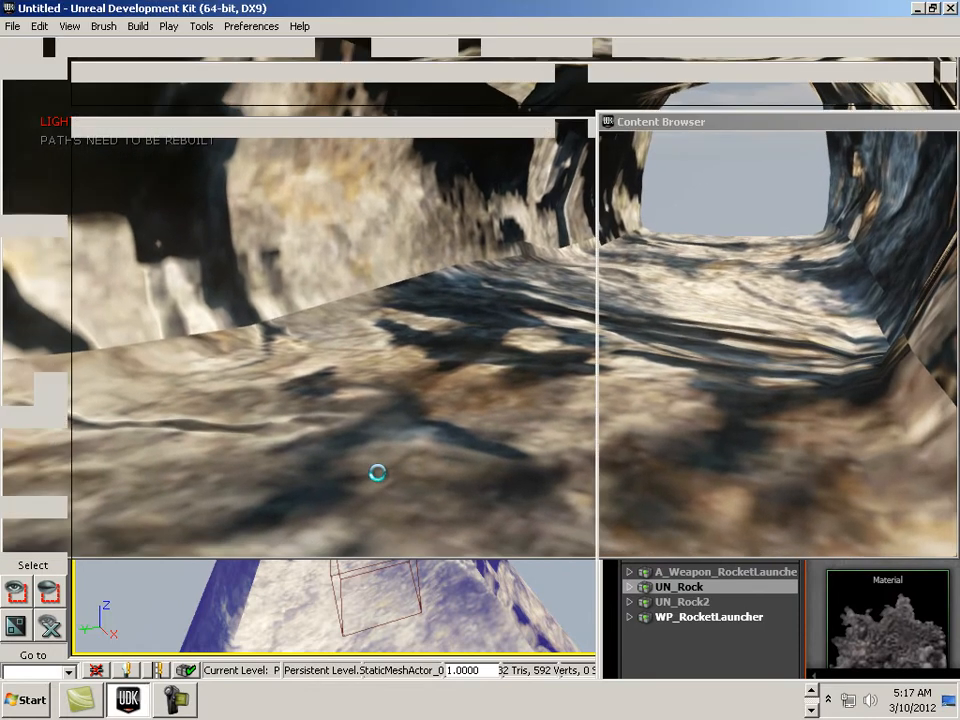
- Switch back to Maya, select the whole cave mesh in object mode, and open its UVs in the UV Texture Editor
key("alt+Tab")
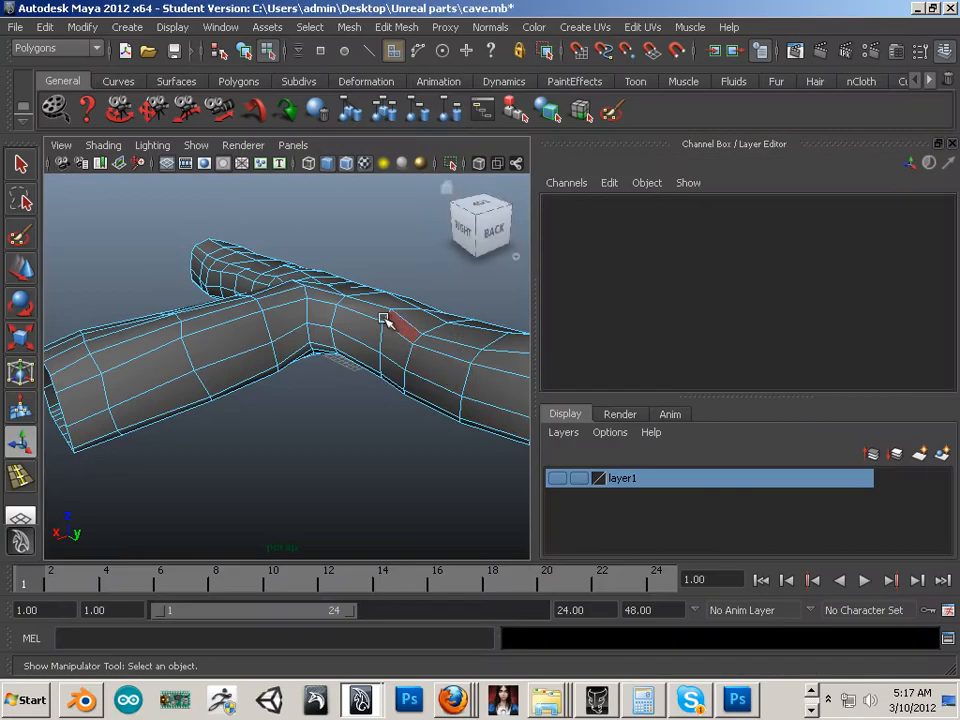
right_click_drag(386, 328, 490, 288)
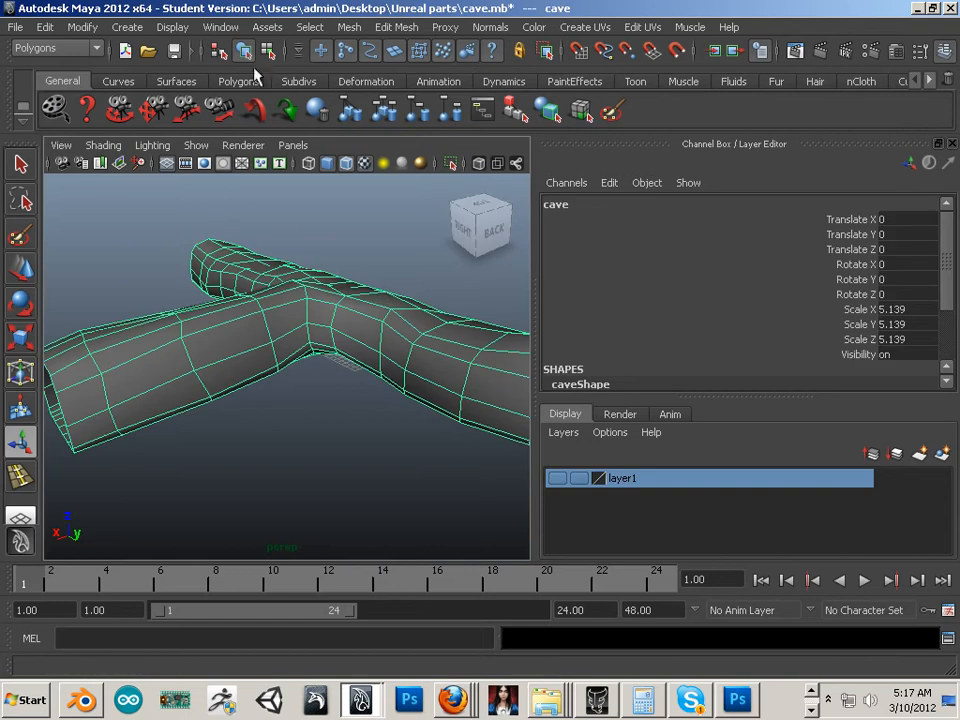
left_click(220, 27)
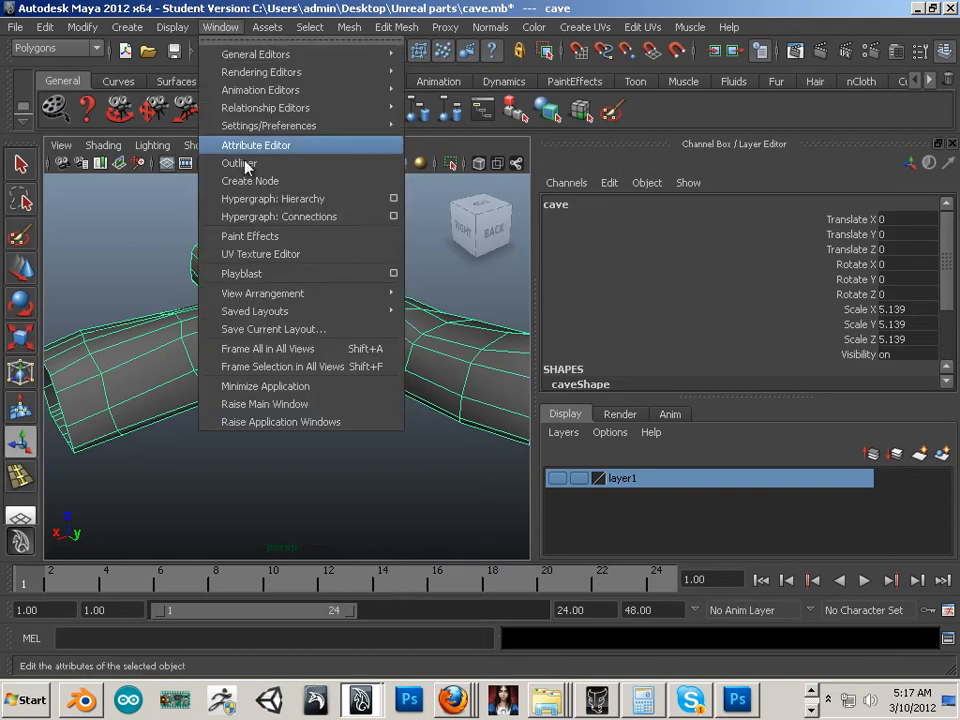
left_click(256, 258)
left_click_drag(330, 255, 491, 55)
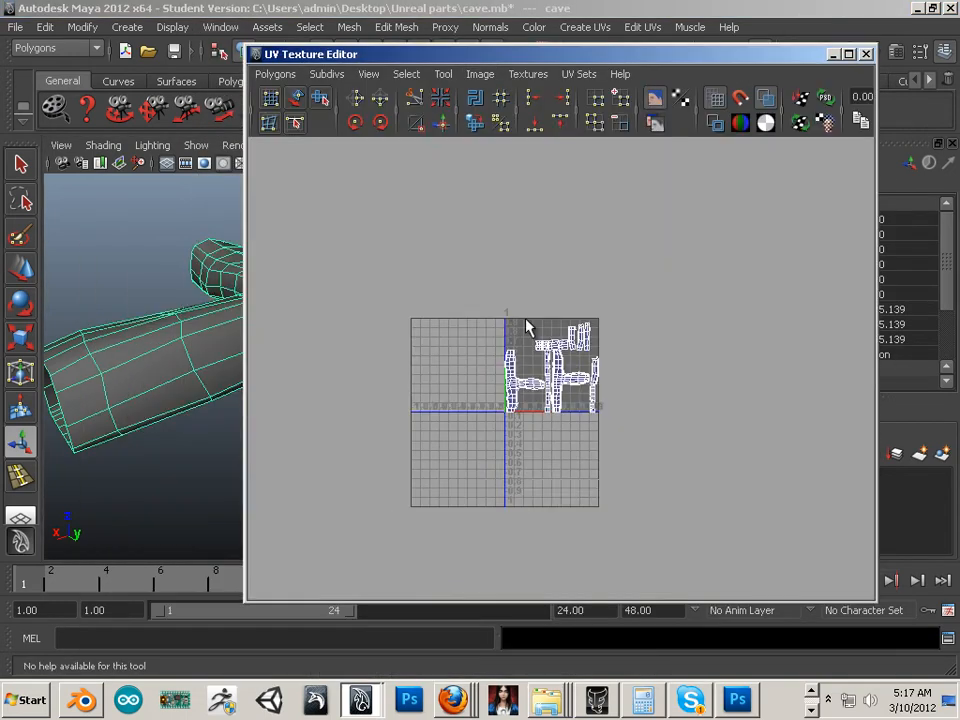
- Examine the cave's separate UV shells and their edges around the tunnel junction, and close the UV Texture Editor
scroll(537, 424, "up", 5)
scroll(535, 422, "down", 3)
scroll(535, 430, "down", 5)
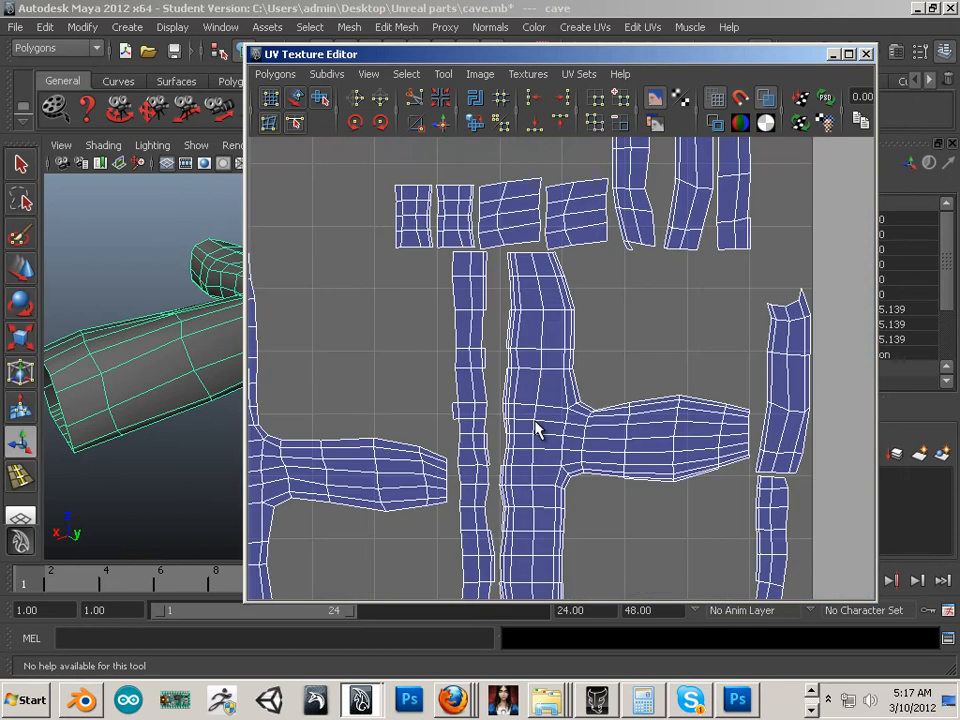
scroll(535, 430, "up", 3)
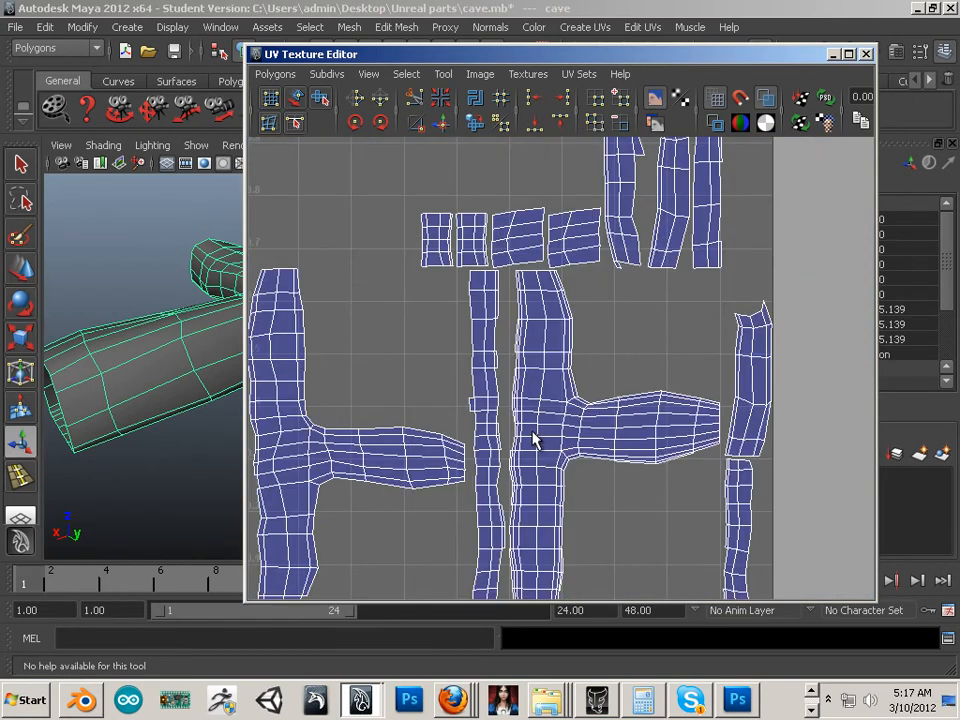
scroll(530, 440, "up", 4)
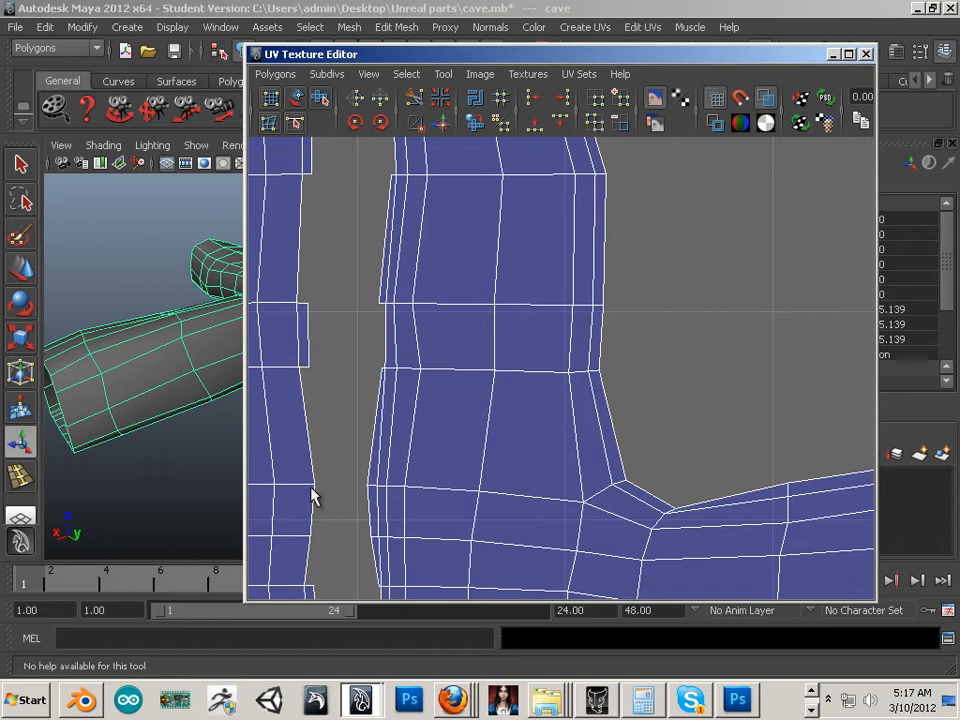
middle_click_drag(375, 535, 540, 332, "alt")
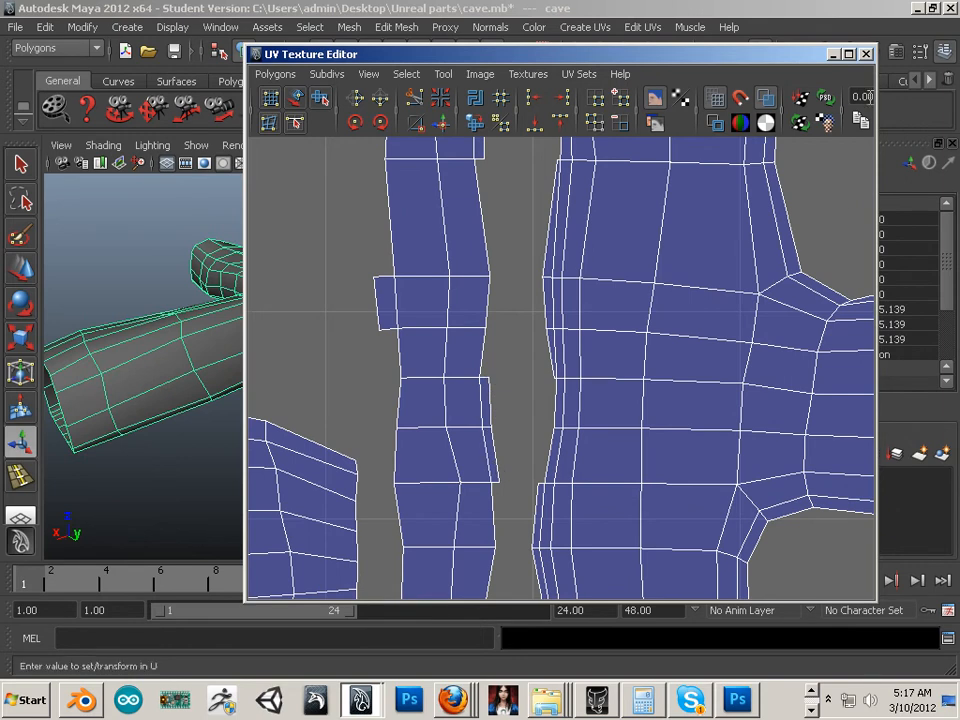
left_click(864, 54)
- Delete the cave's construction history, turn on Backface Culling in the perspective view, and deselect the cave
left_click_drag(390, 332, 343, 345, "alt")
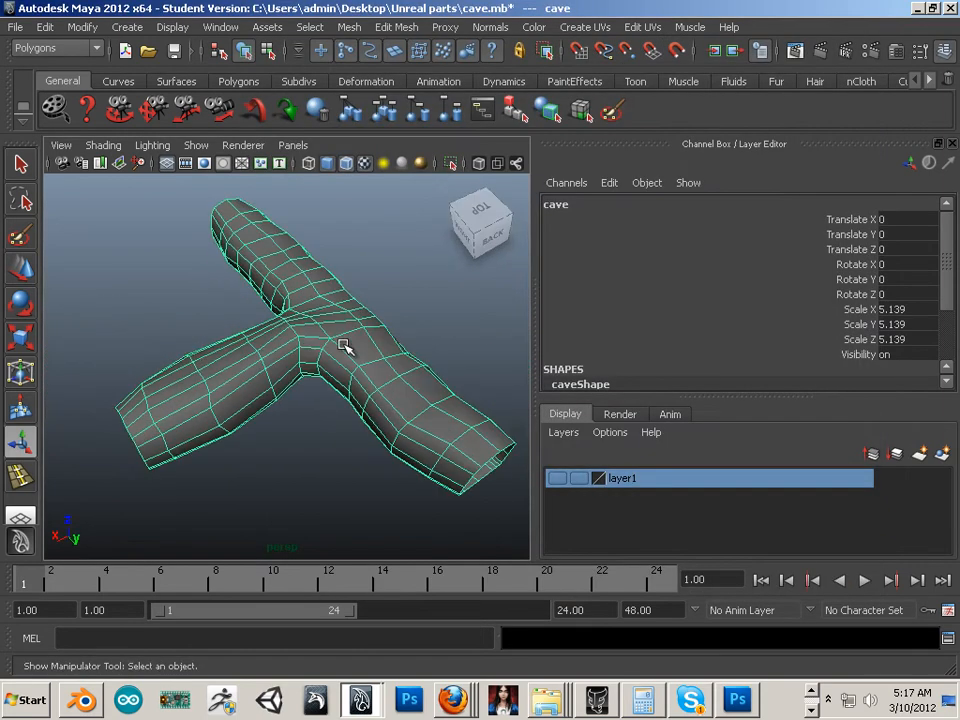
left_click_drag(228, 452, 338, 345, "alt")
left_click(45, 27)
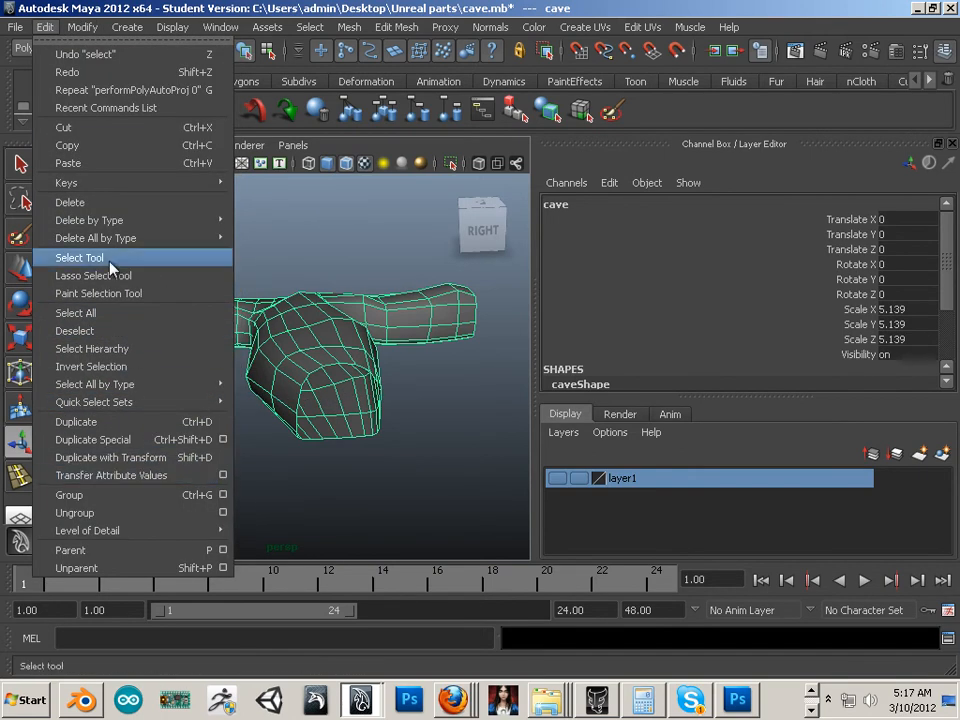
mouse_move(200, 219)
left_click(291, 232)
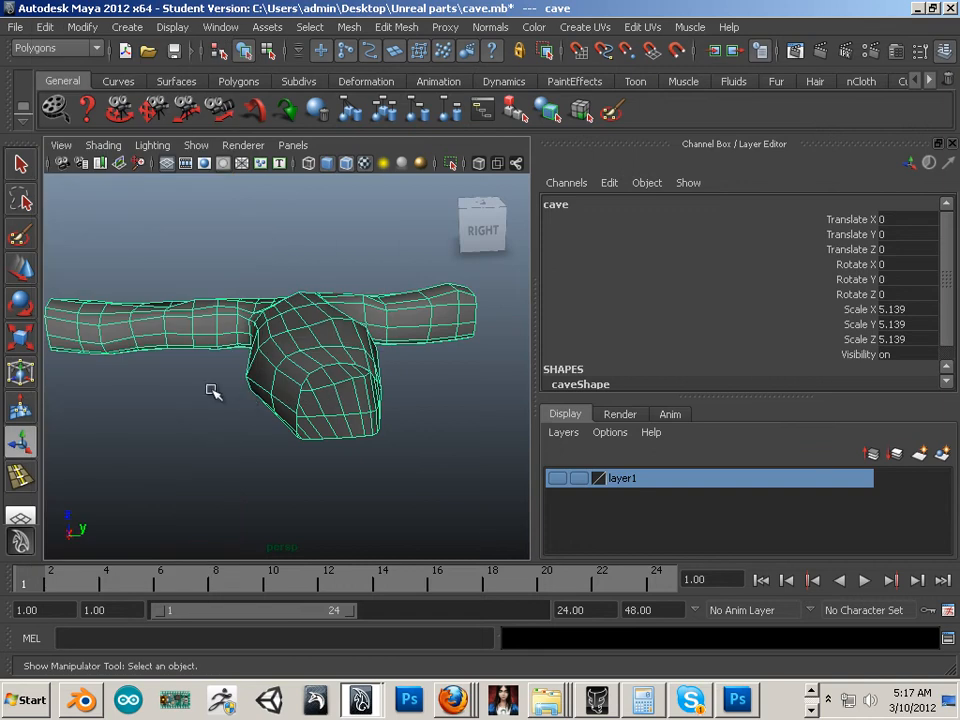
left_click(103, 145)
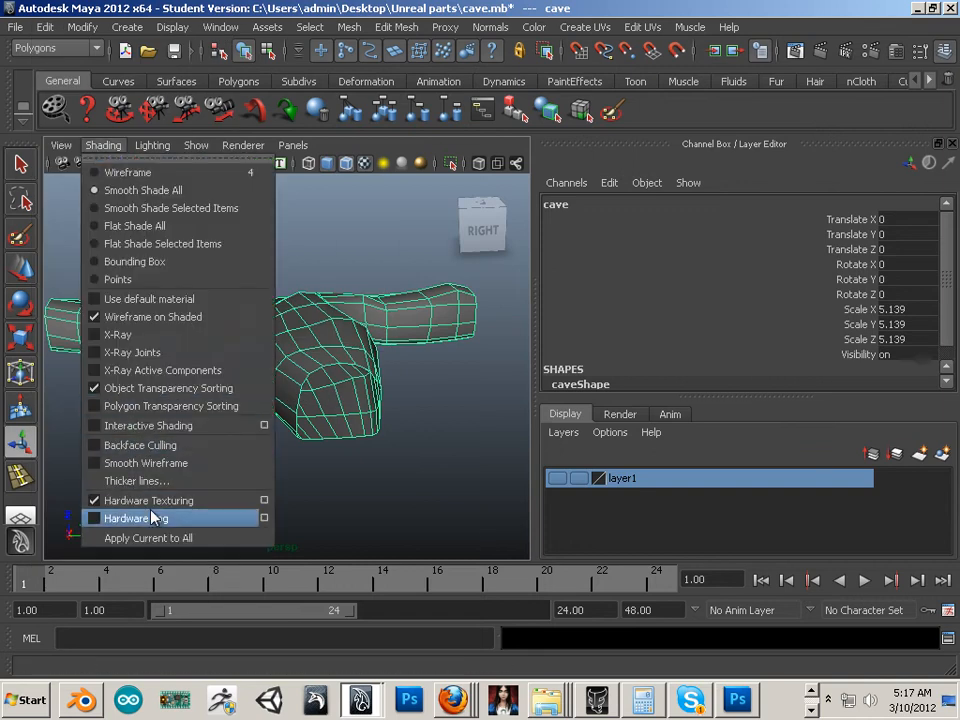
left_click(135, 445)
left_click(343, 486)
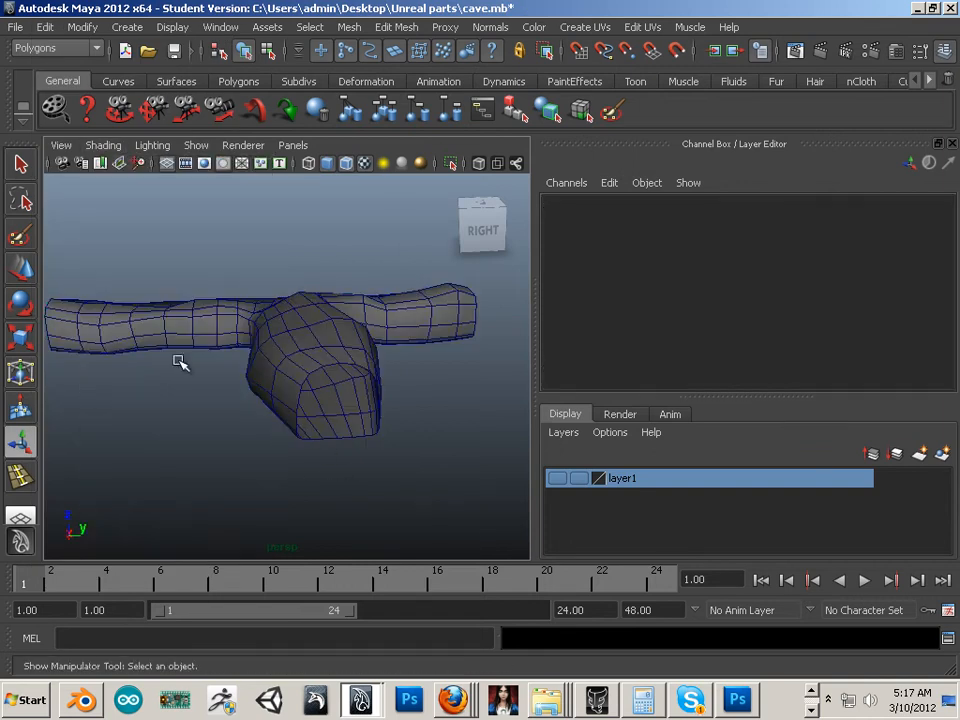
- Select the cave in the orthographic top view and apply Planar Mapping to it
left_click_drag(180, 362, 273, 353, "alt")
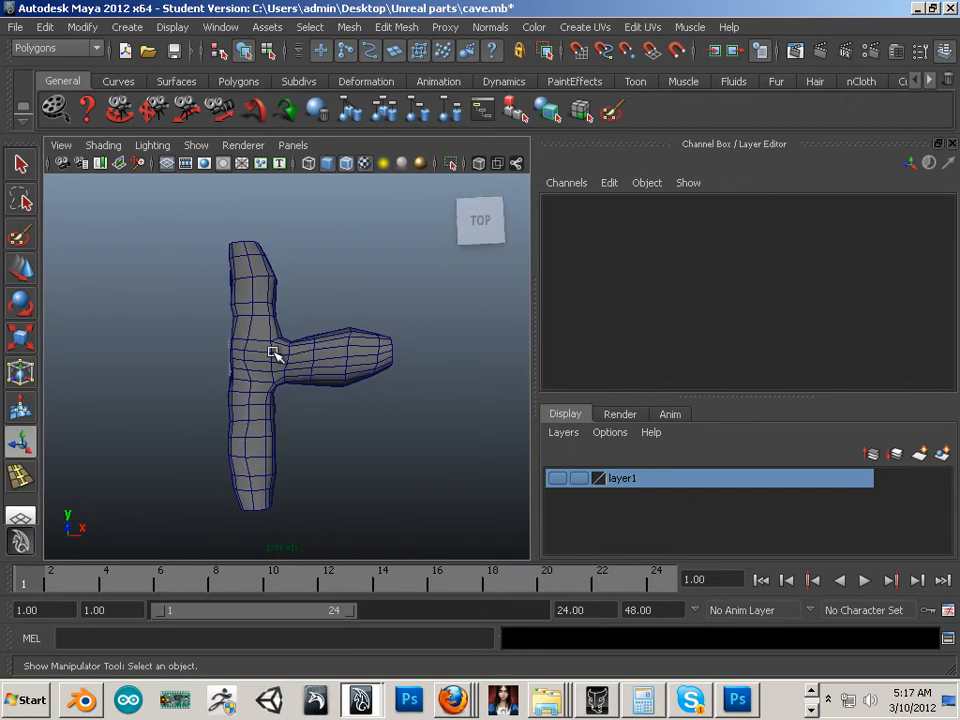
key("space")
key("space")
middle_click_drag(287, 346, 319, 339, "alt")
left_click(319, 339)
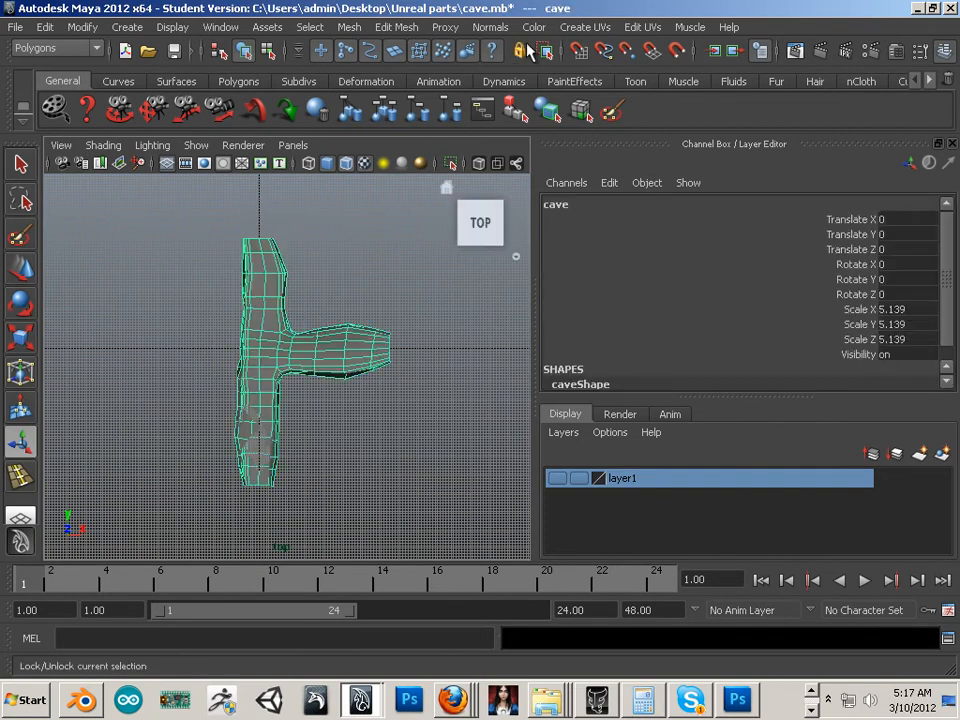
left_click(585, 27)
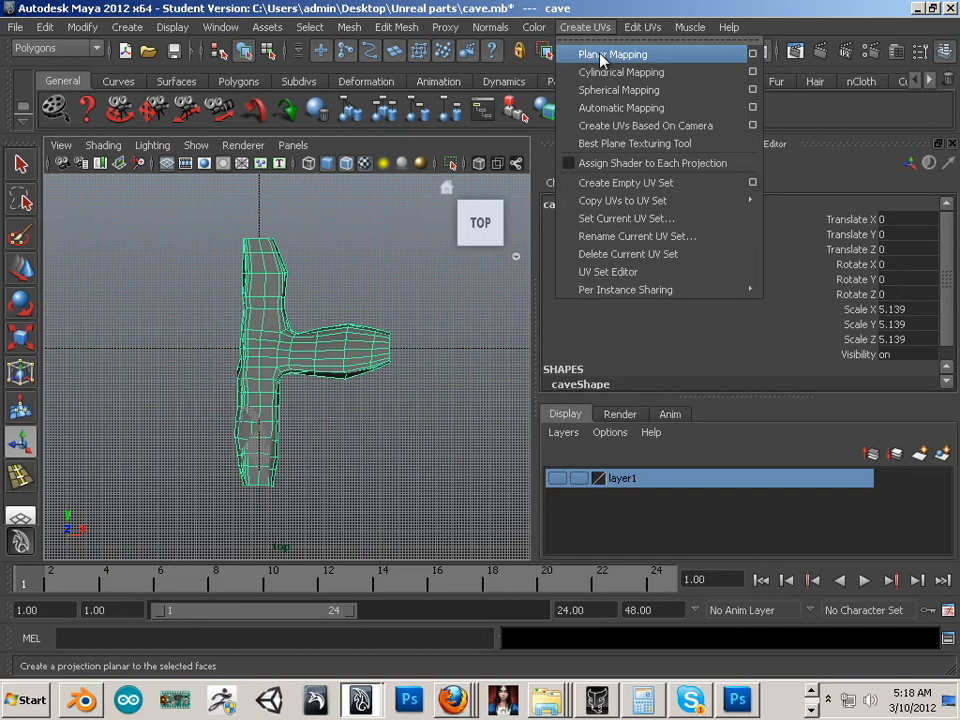
left_click(602, 56)
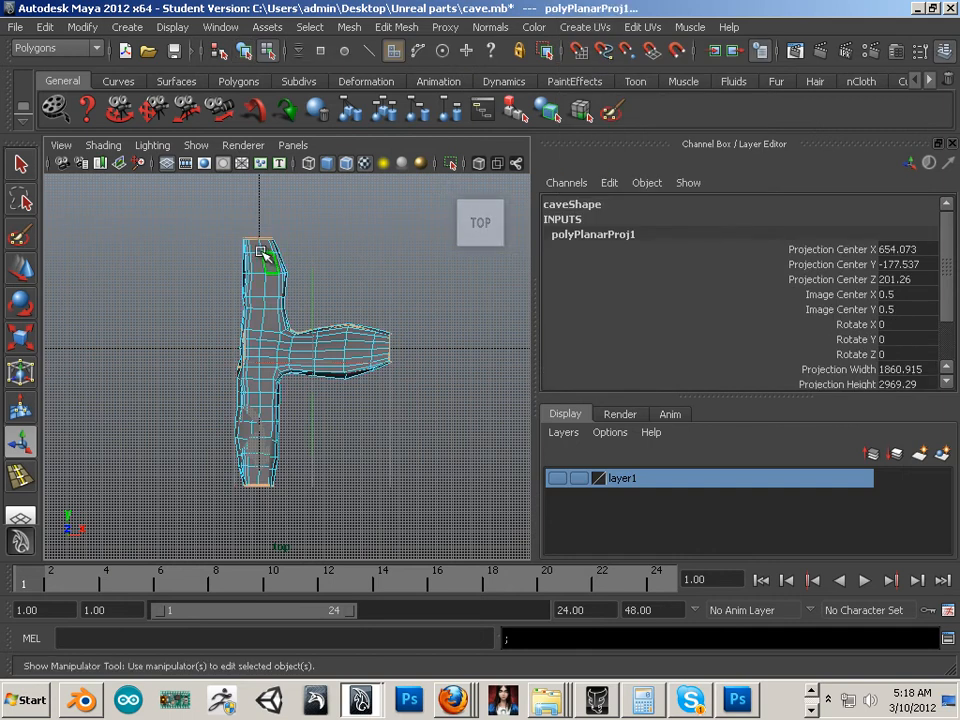
- Reselect the cave mesh, apply Planar Mapping again, and open the UV Texture Editor
right_click_drag(260, 253, 492, 311, "alt")
left_click(368, 327)
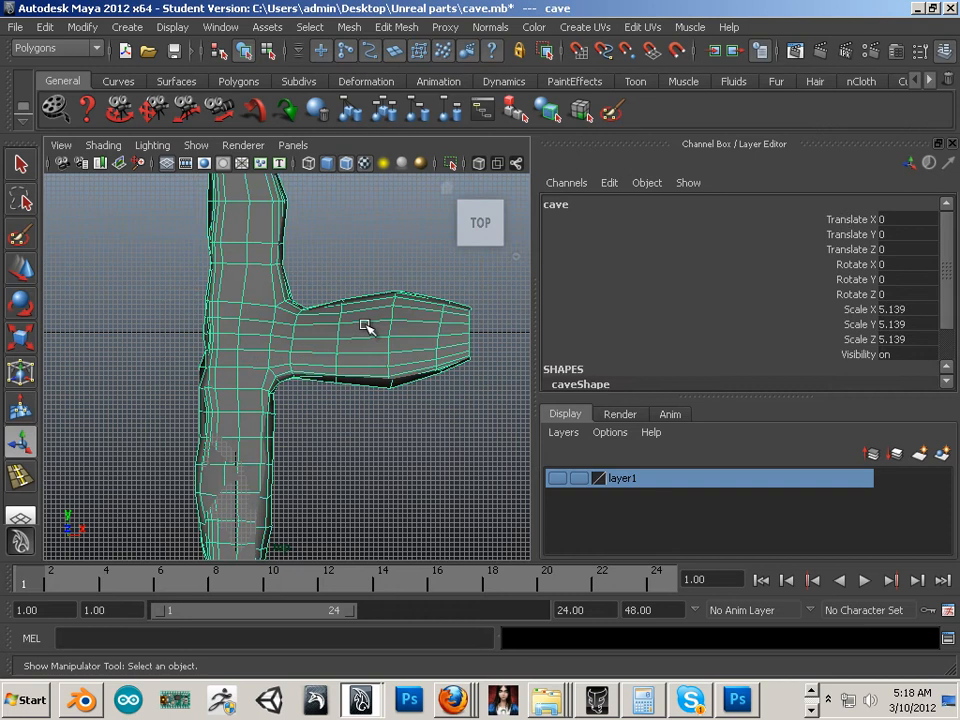
left_click(585, 27)
left_click(585, 51)
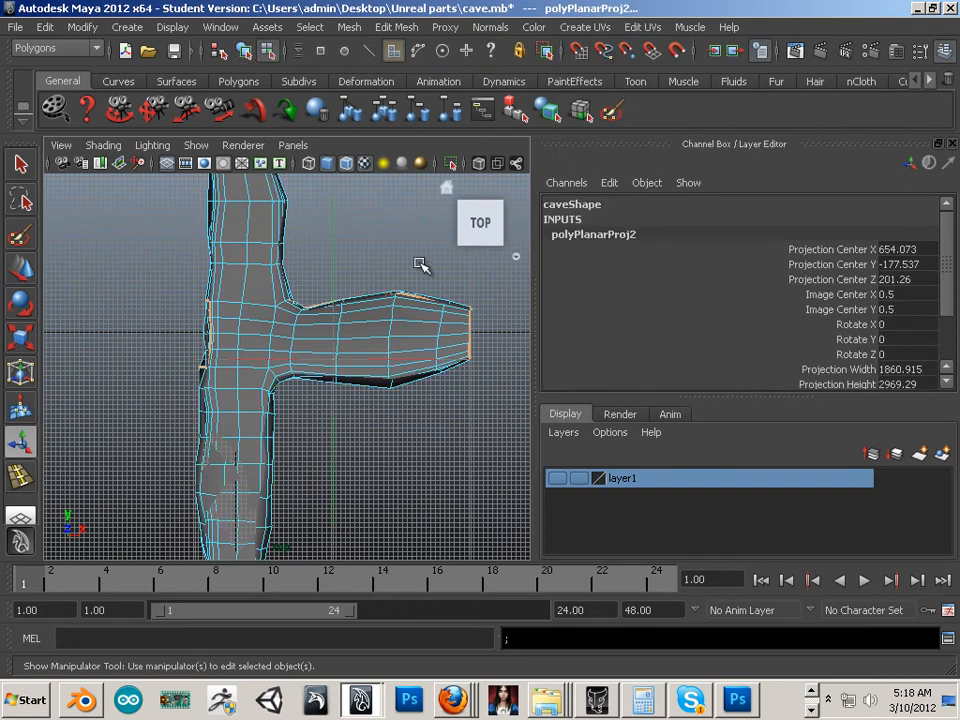
left_click(221, 27)
left_click(266, 255)
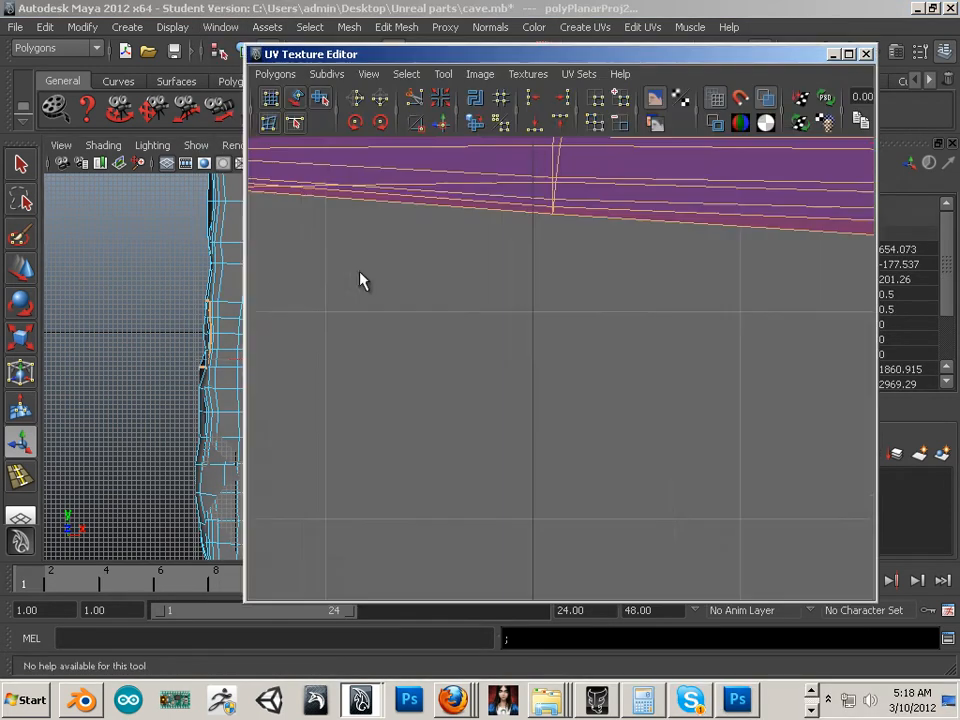
- Examine the cave's planar-projected UV layout with nothing selected, switching the shaded UV display off and on again
scroll(489, 302, "down", 2)
middle_click_drag(454, 296, 500, 330, "alt")
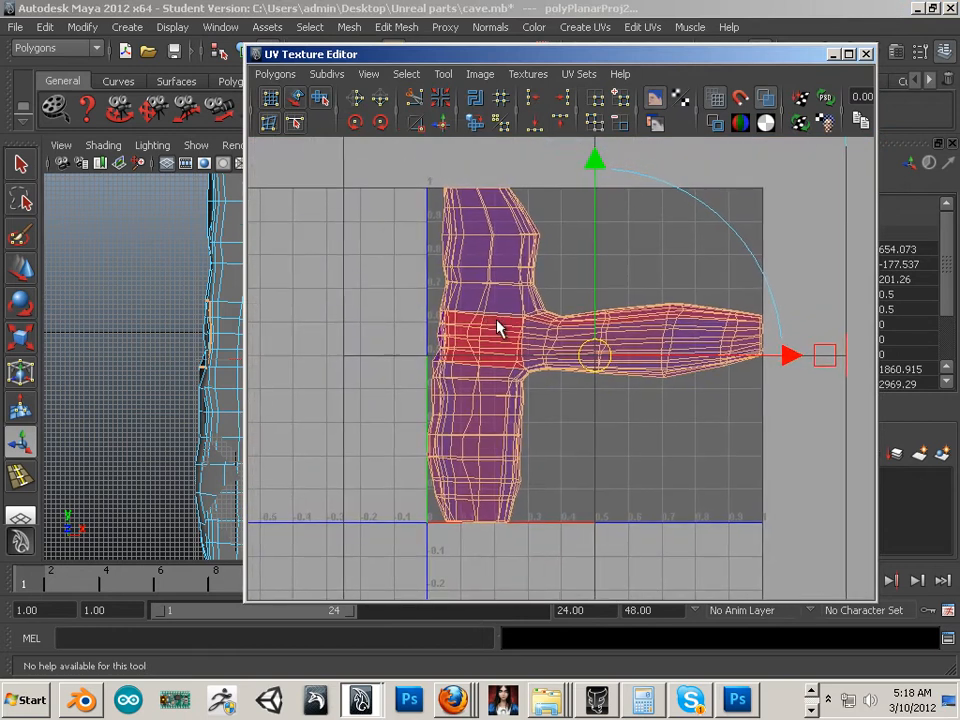
left_click(369, 229)
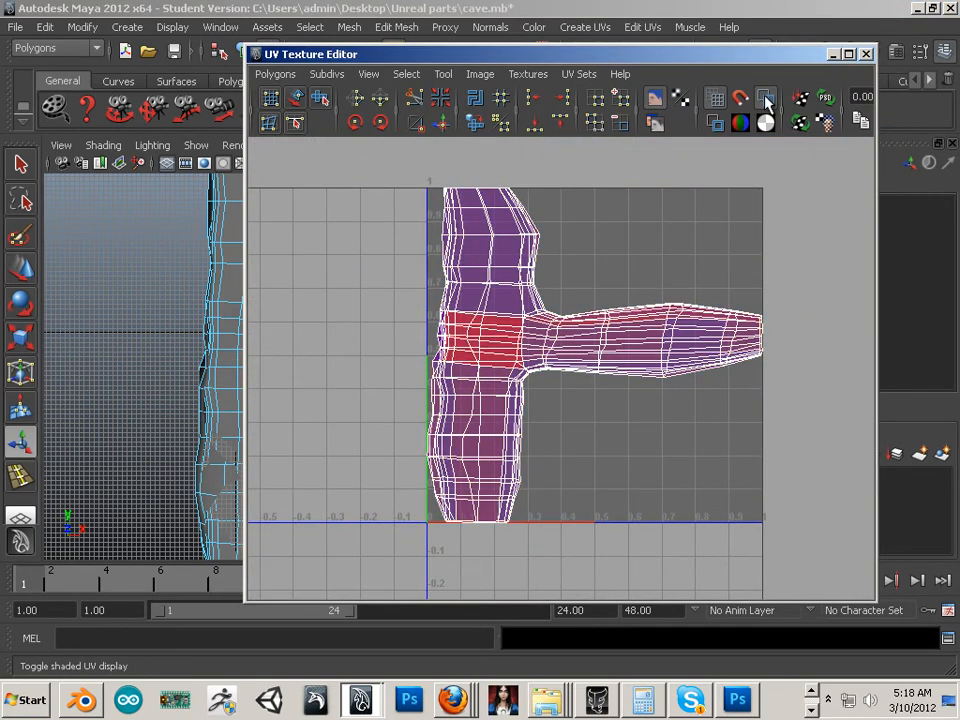
left_click(765, 97)
left_click(765, 97)
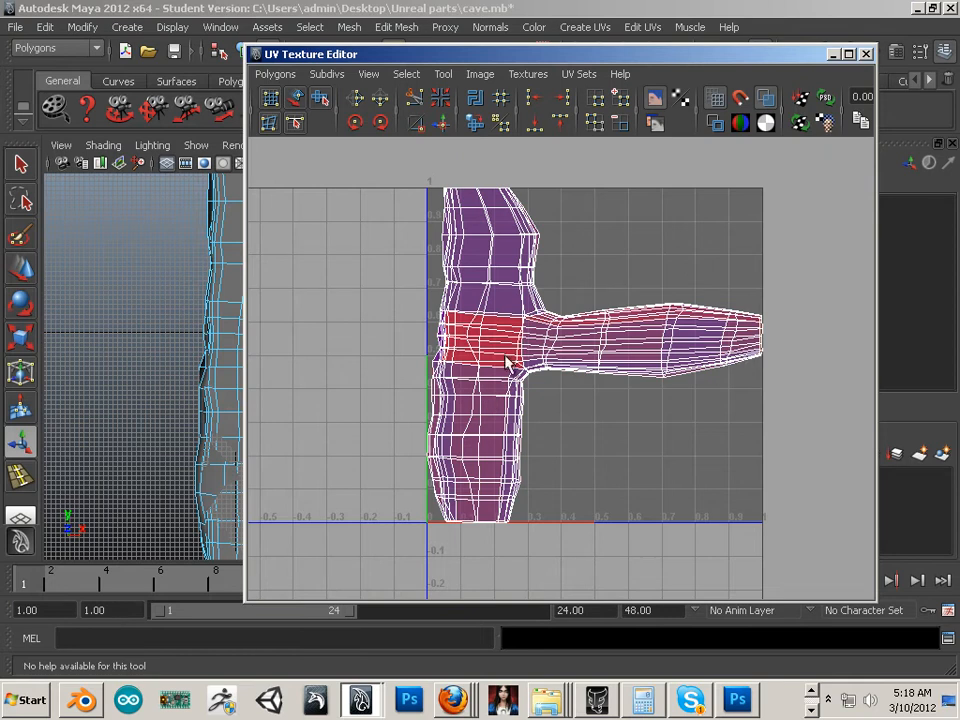
- Move the UV Texture Editor aside, return the cave to object mode, and frame its tunnel junction in the top view
left_click_drag(422, 58, 959, 101)
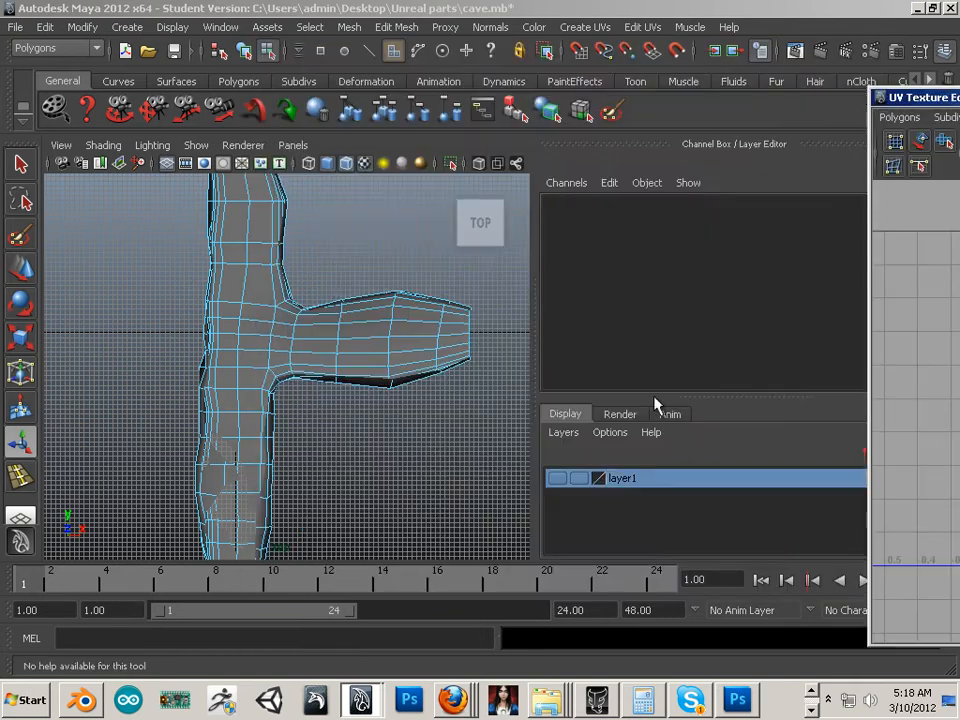
left_click(390, 360)
right_click_drag(364, 339, 428, 326)
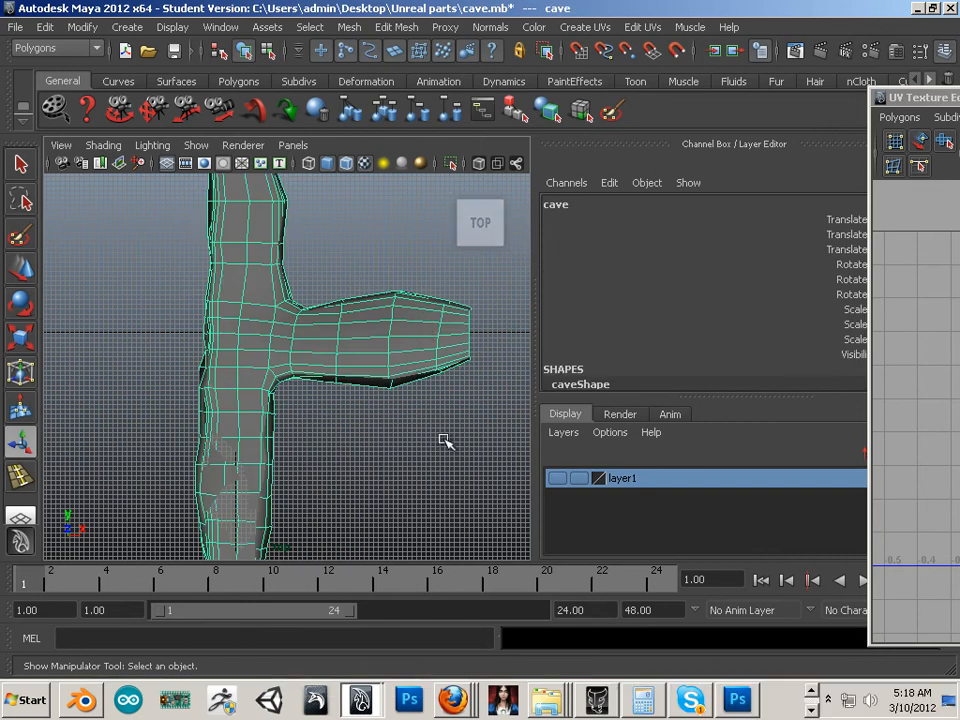
middle_click_drag(391, 410, 420, 396, "alt")
right_click_drag(420, 396, 550, 443, "alt")
middle_click_drag(358, 394, 312, 366, "alt")
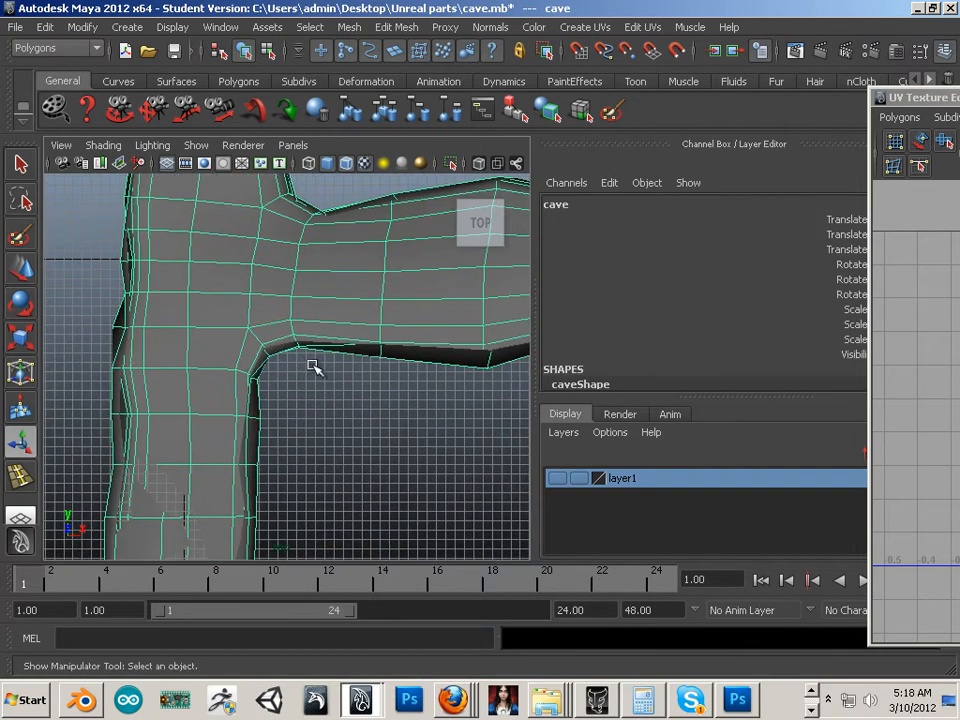
- Compare the red overlapping UV faces at the tunnel junction with the matching area of the cave in the top view
left_click_drag(915, 103, 193, 96)
scroll(383, 393, "up", 5)
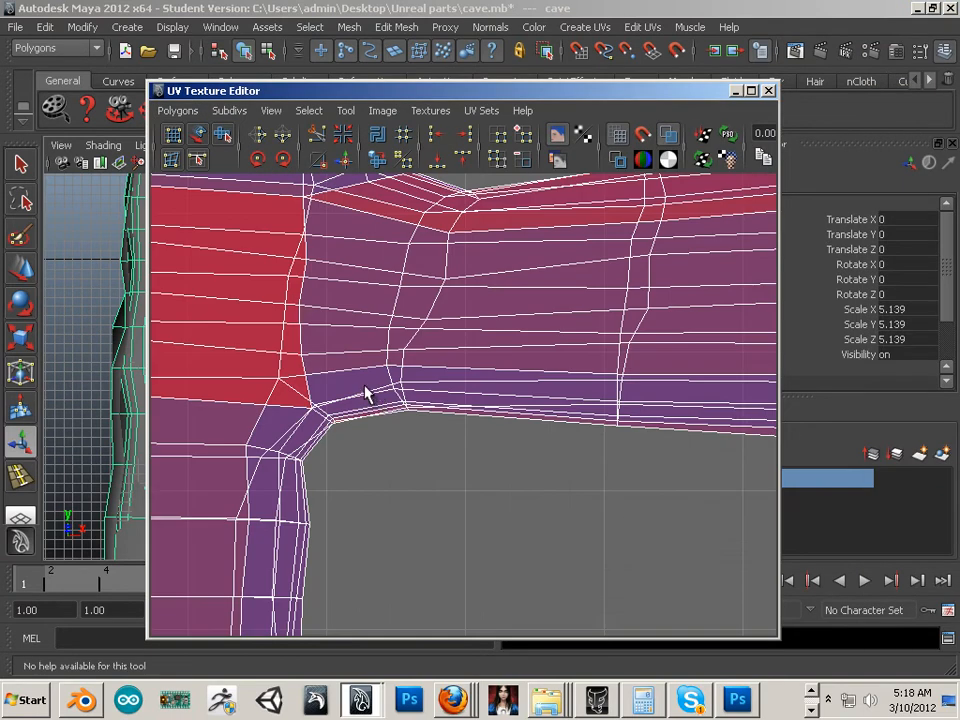
right_click_drag(393, 208, 378, 228, "alt")
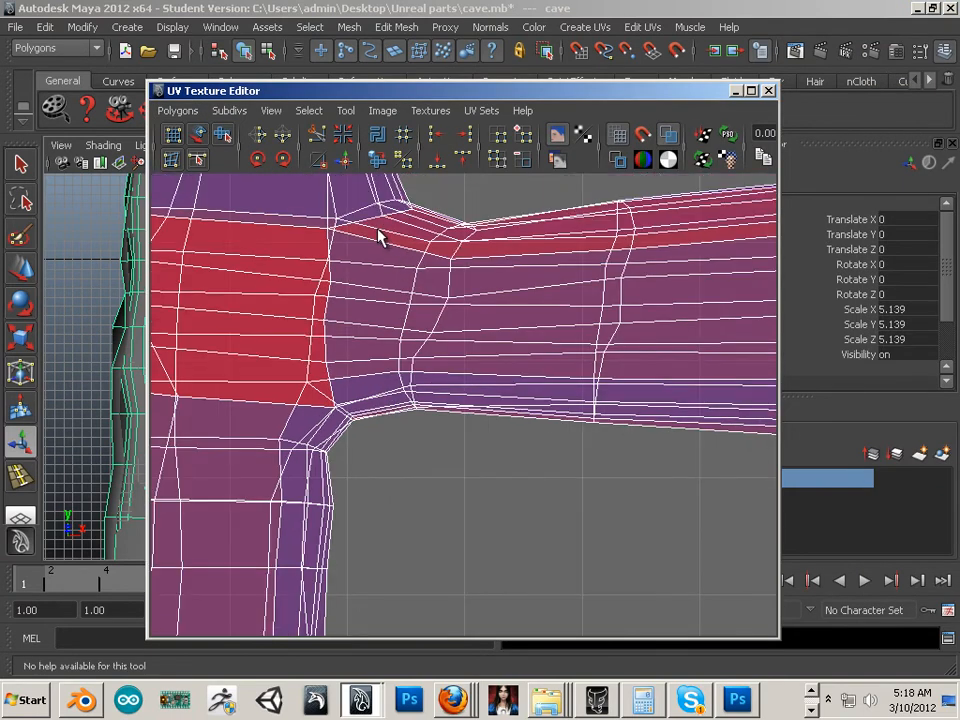
scroll(376, 240, "down", 2)
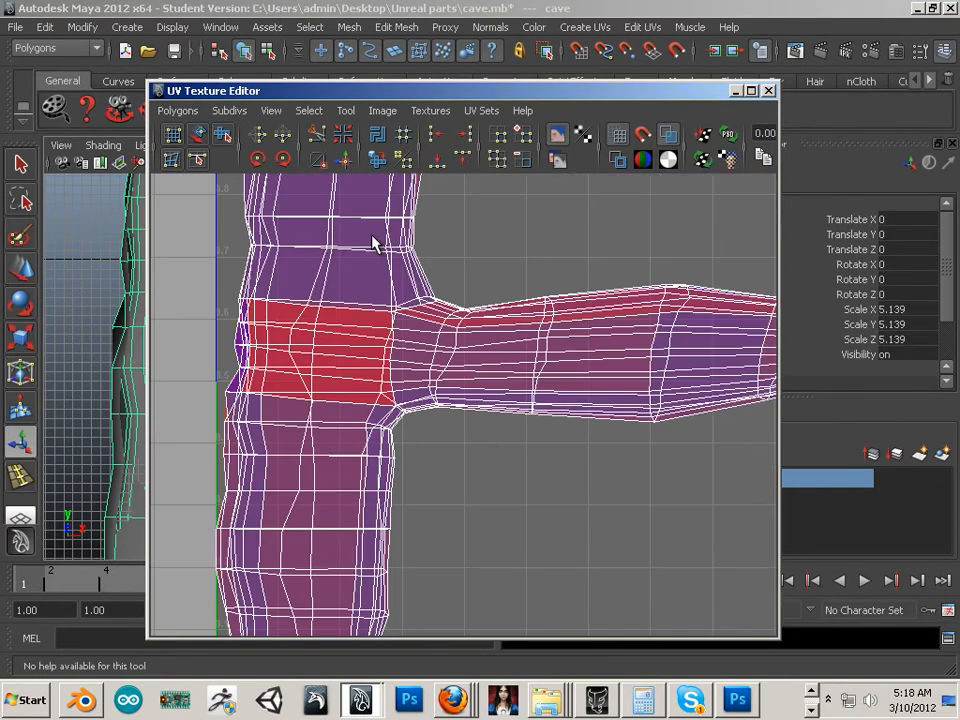
left_click_drag(455, 91, 956, 329)
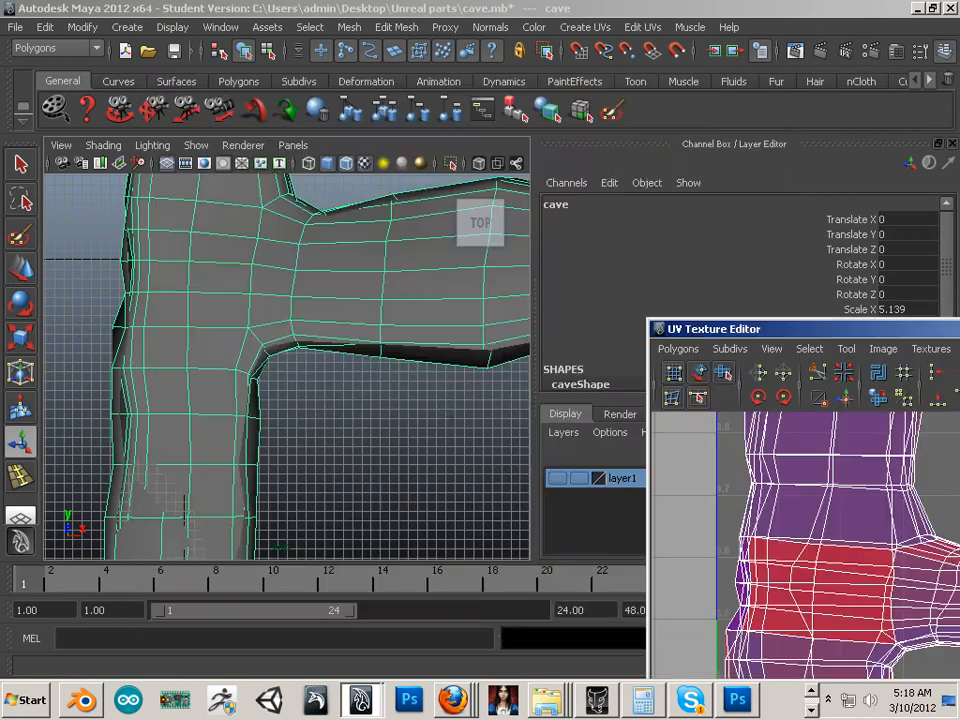
scroll(340, 401, "down", 1)
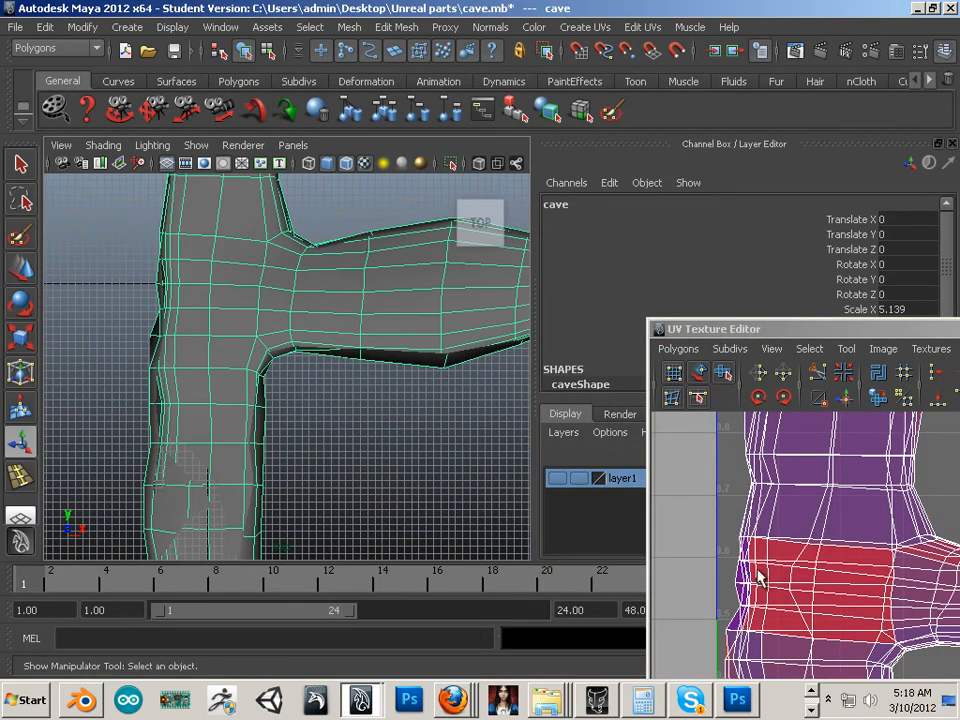
scroll(339, 396, "down", 3)
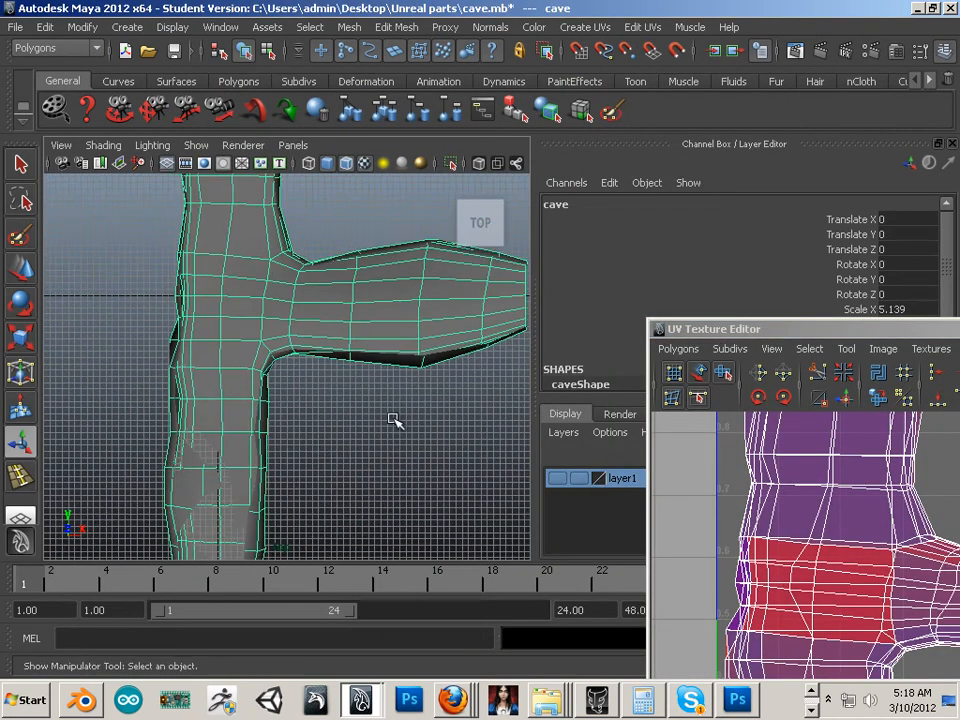
- Separate the cave mesh into its disconnected pieces and select only the main T-shaped tunnel piece
left_click(349, 27)
left_click(361, 73)
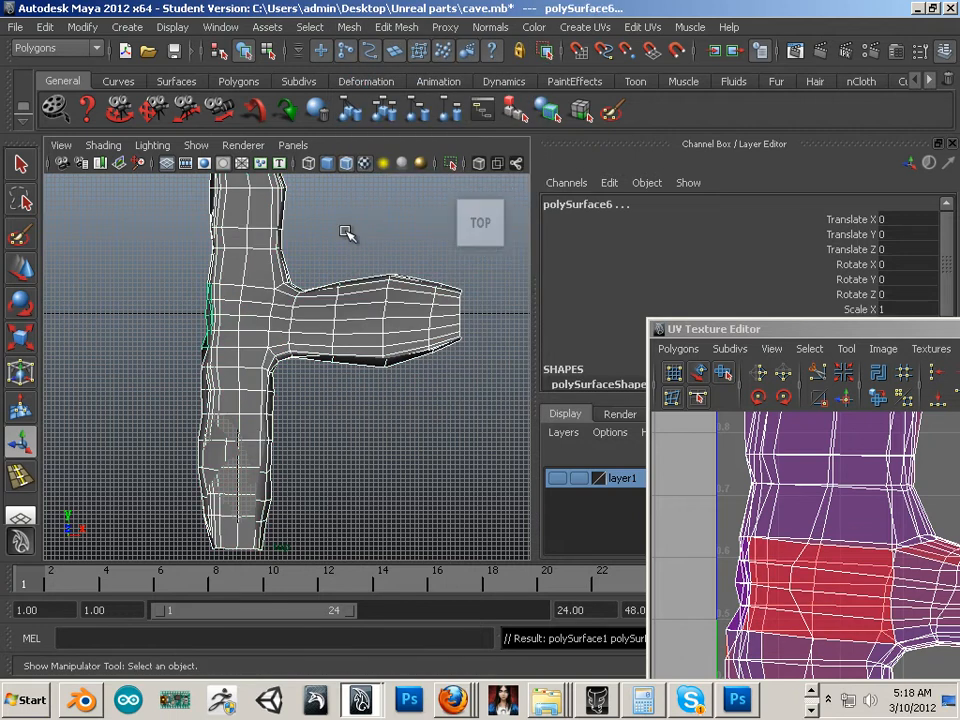
left_click(347, 231)
left_click(255, 336)
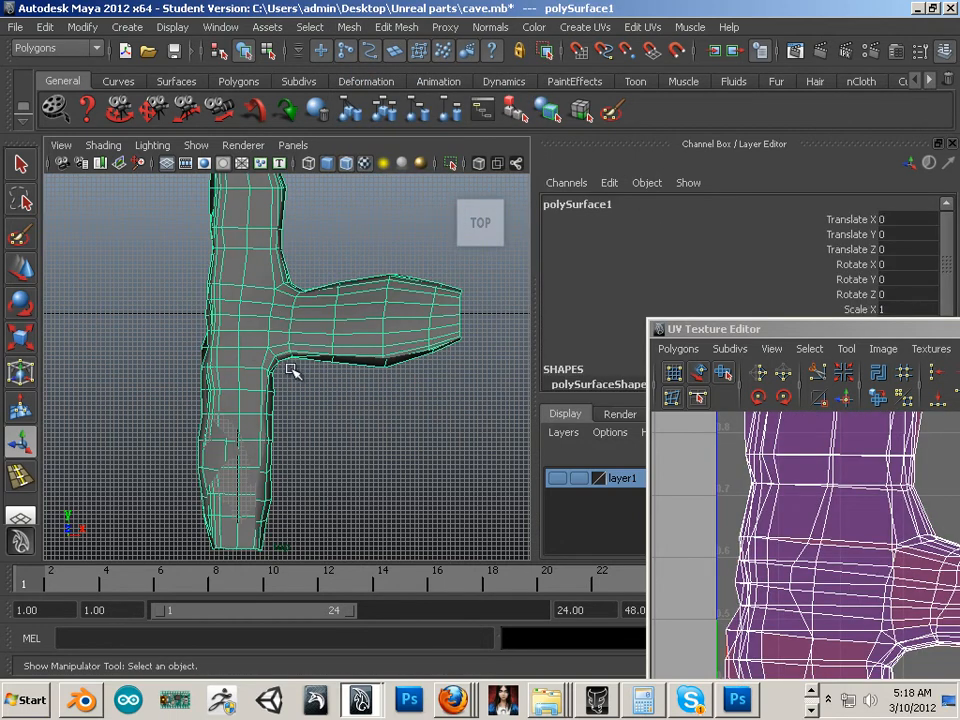
- Inspect the main tunnel piece around its junction from below and above in the perspective view
left_click_drag(287, 368, 242, 379, "alt")
right_click_drag(242, 379, 341, 343, "alt")
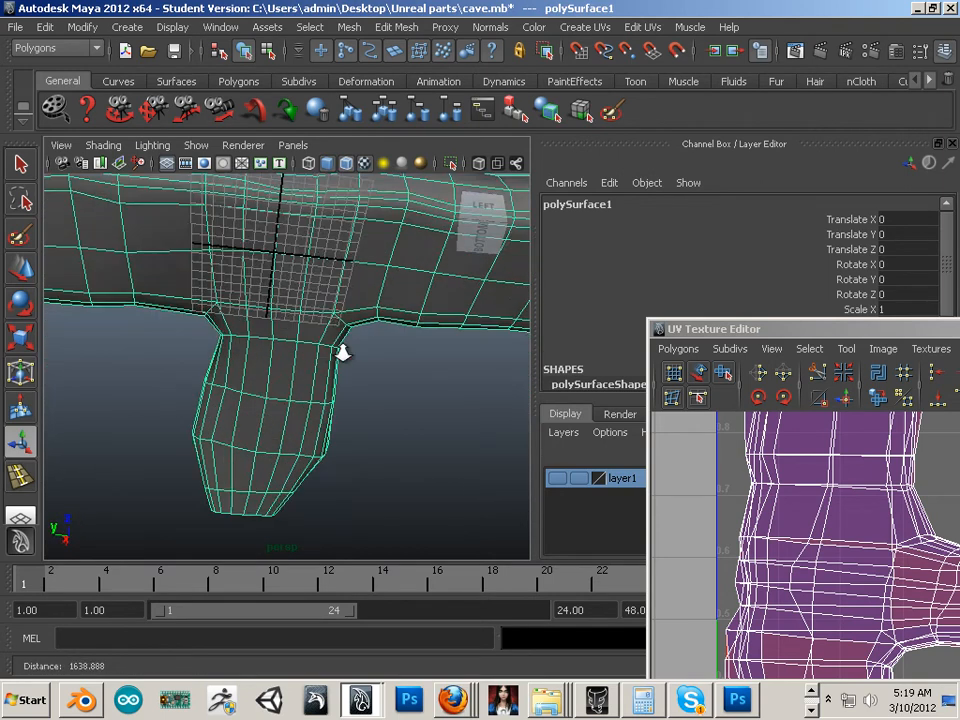
right_click(268, 281)
right_click_drag(318, 272, 320, 272)
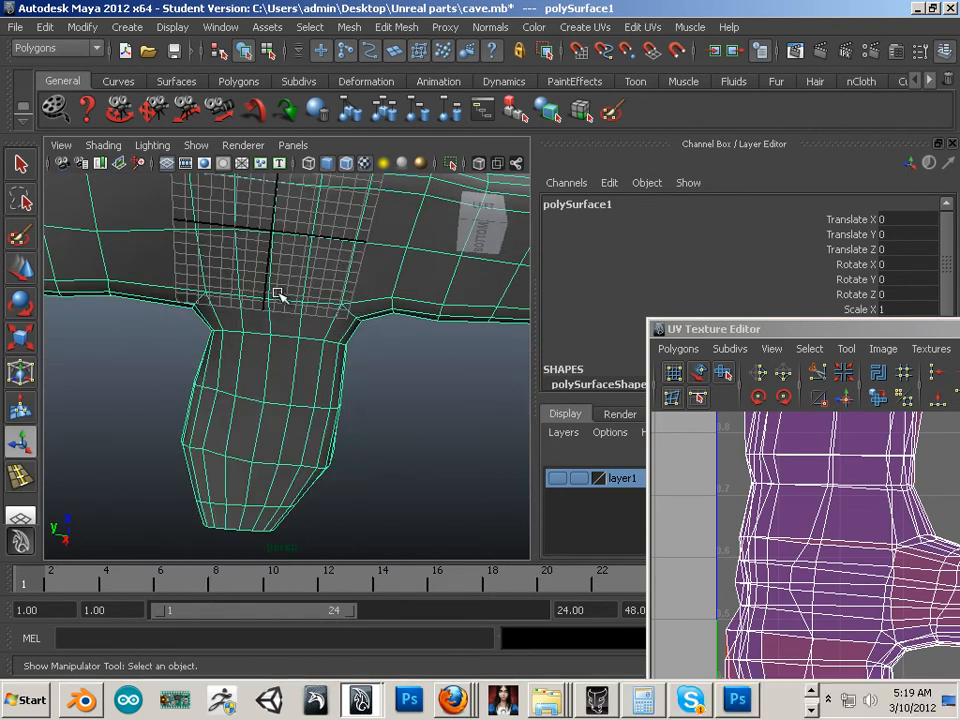
left_click_drag(285, 296, 231, 379, "alt")
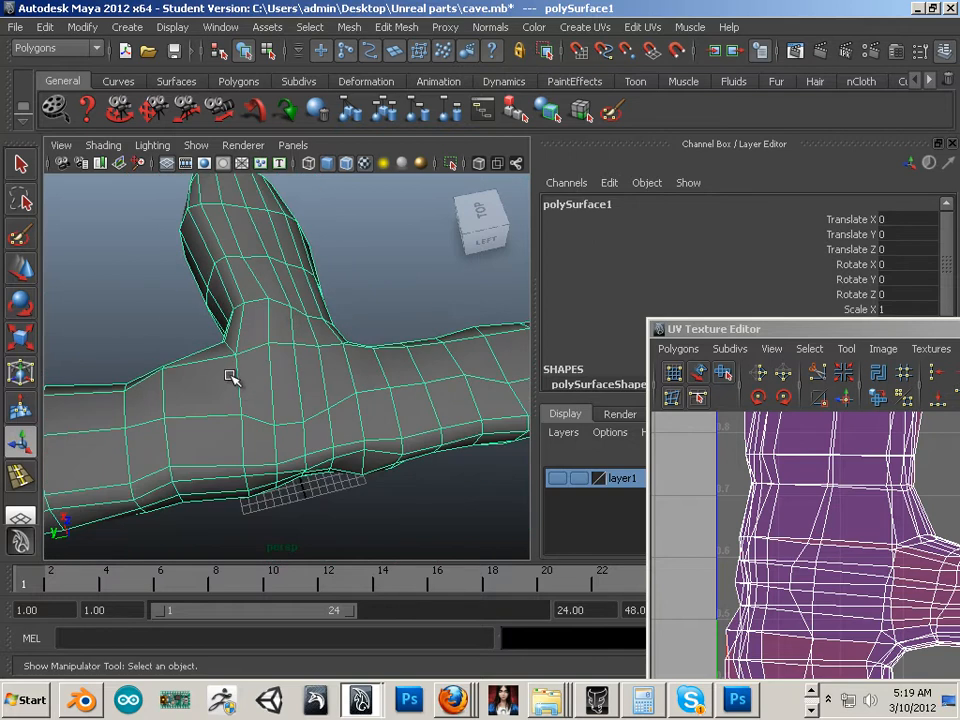
right_click(232, 362)
right_click_drag(232, 373, 314, 338)
- Apply Planar Mapping to the main tunnel piece in the orthographic top view
key("space")
key("space")
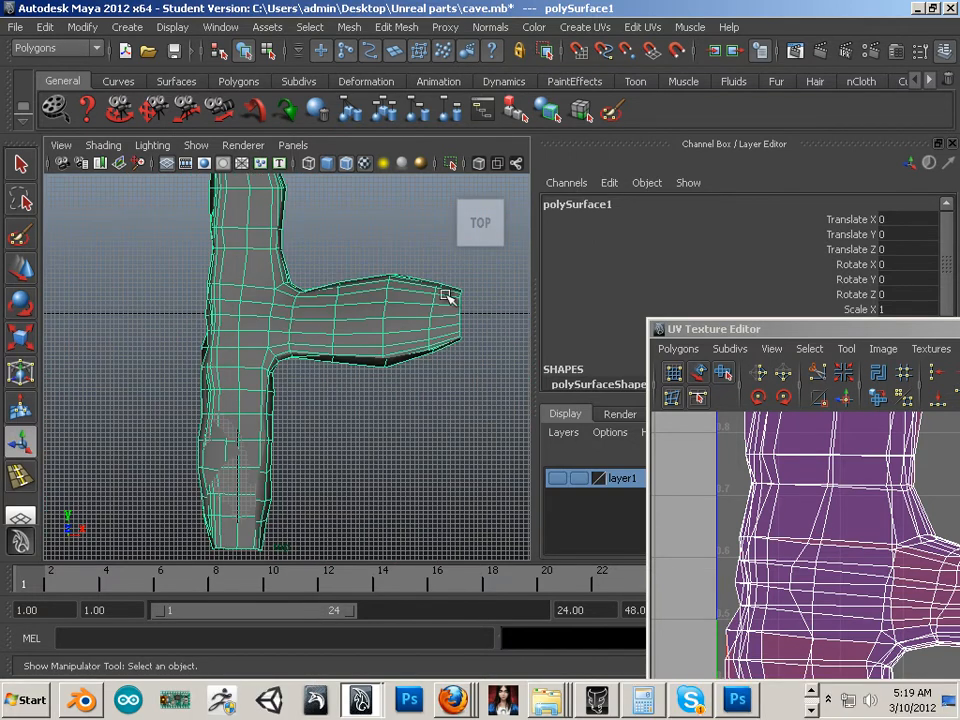
left_click(588, 27)
left_click(575, 54)
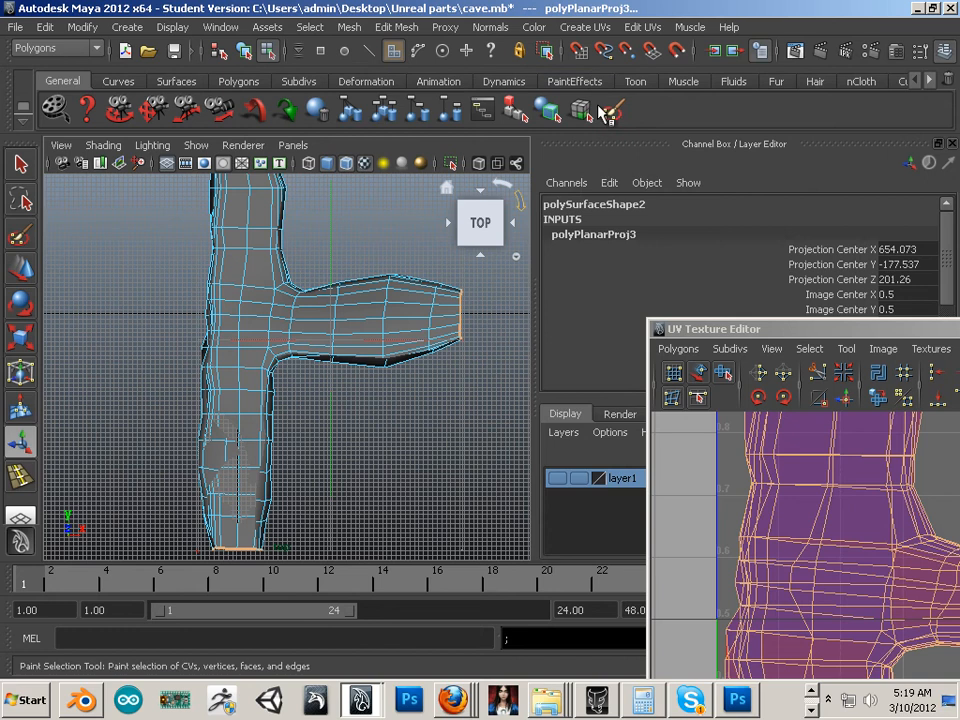
- Check the tunnel piece's new planar layout in the UV Texture Editor with nothing selected, and close the editor
left_click_drag(768, 333, 449, 118)
left_click(633, 438)
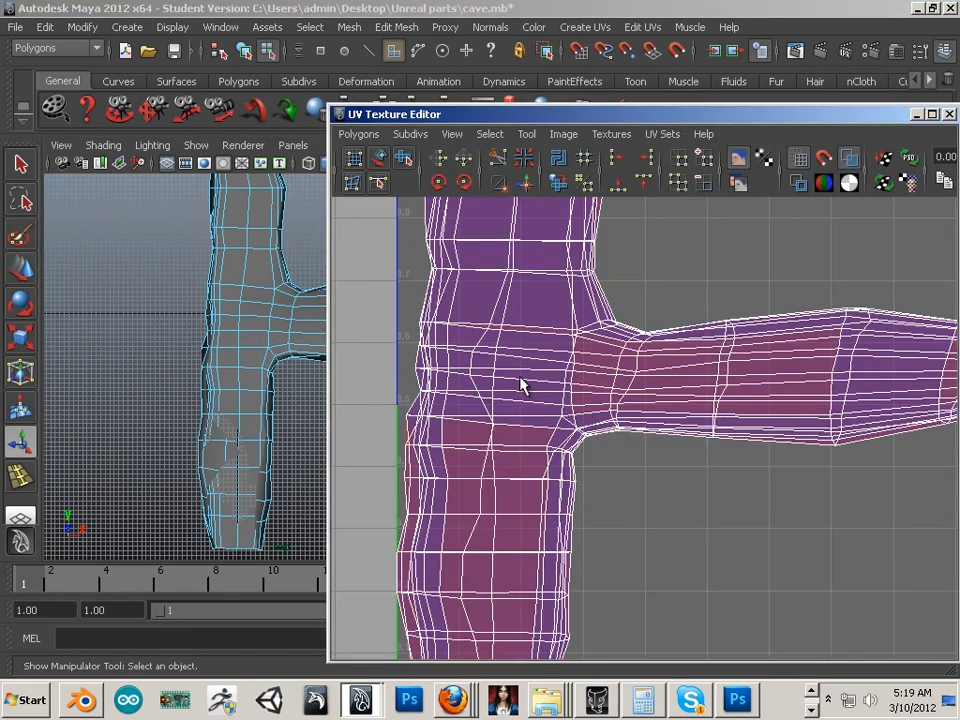
scroll(690, 365, "down", 5)
scroll(607, 396, "up", 3)
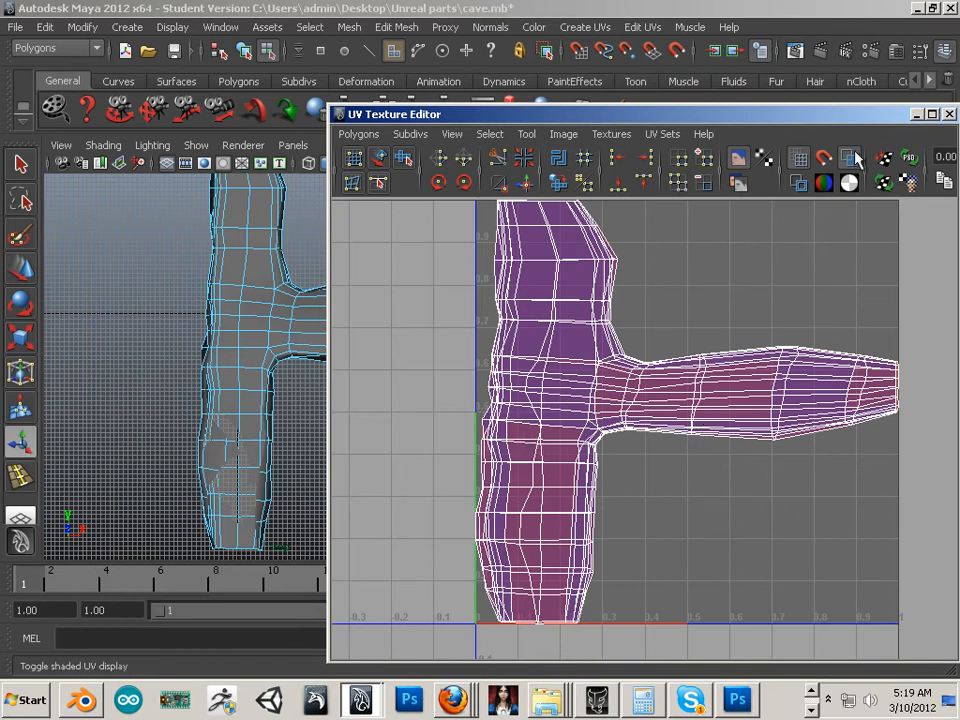
left_click(950, 114)
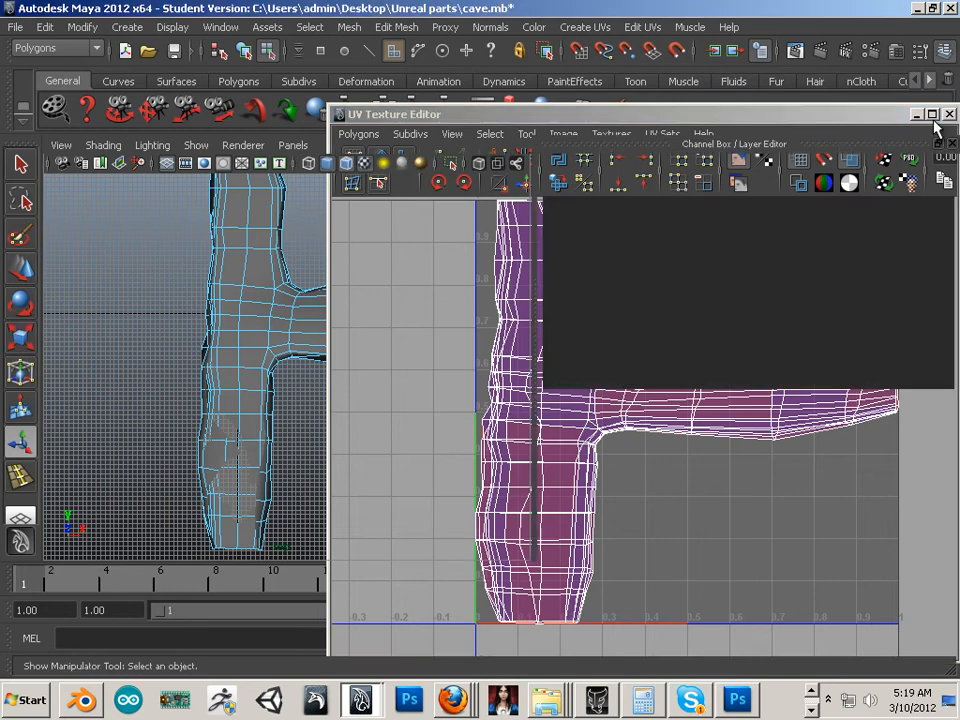
- Return the tunnel piece to object mode in the perspective view and reopen the UV Texture Editor beside the viewport
right_click_drag(358, 317, 439, 294)
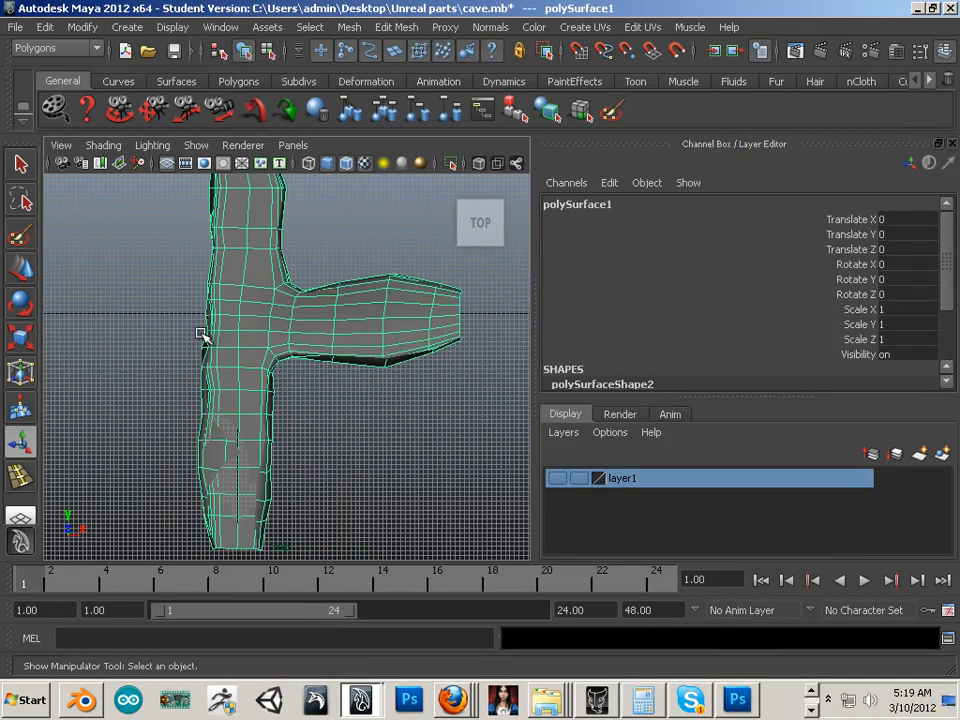
key("space")
right_click_drag(304, 308, 225, 308, "alt")
left_click_drag(225, 308, 368, 284, "alt")
left_click(218, 27)
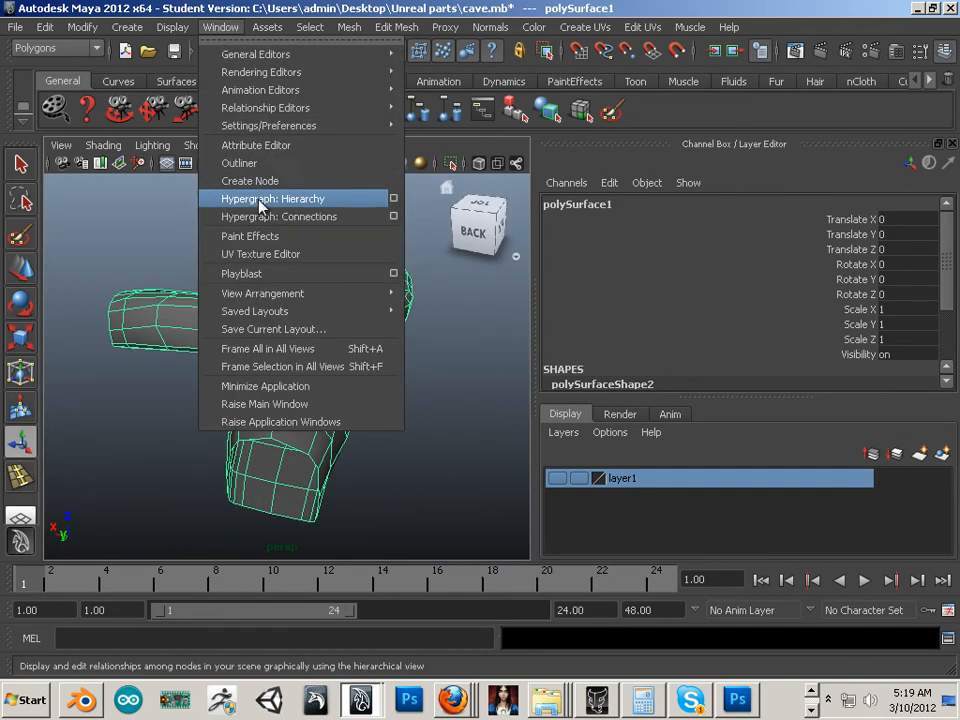
left_click(266, 255)
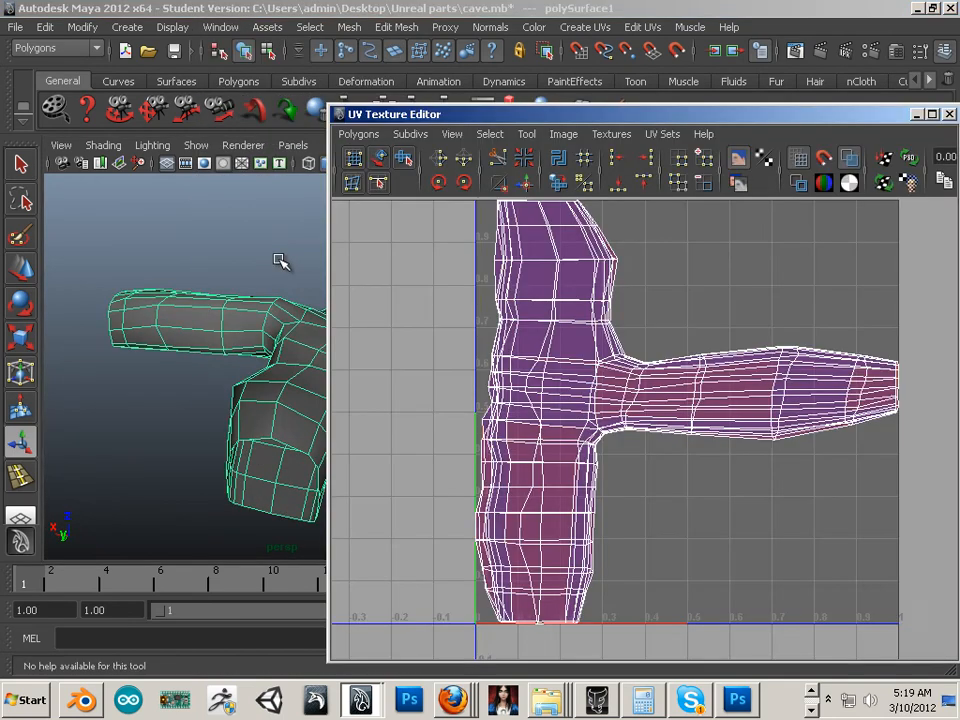
left_click_drag(377, 115, 598, 164)
- Switch the tunnel piece to edge mode and select the edge loop along the base of one inner wall
left_click_drag(350, 395, 332, 320, "alt")
right_click_drag(332, 320, 371, 344, "alt")
left_click_drag(371, 344, 330, 358, "alt")
middle_click_drag(346, 352, 377, 391, "alt")
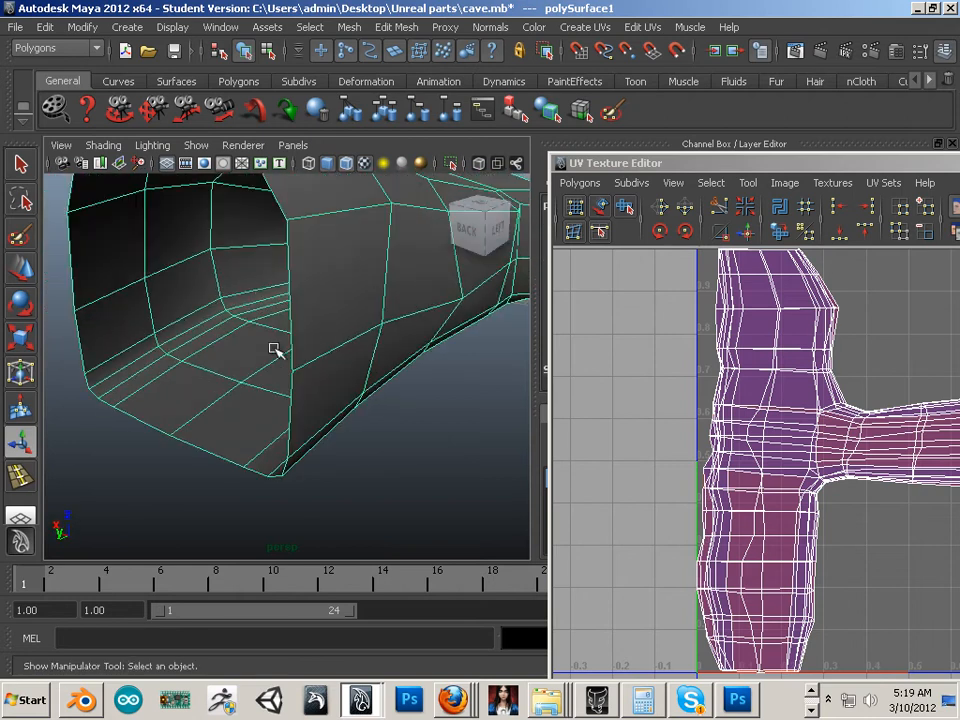
right_click_drag(171, 336, 193, 279)
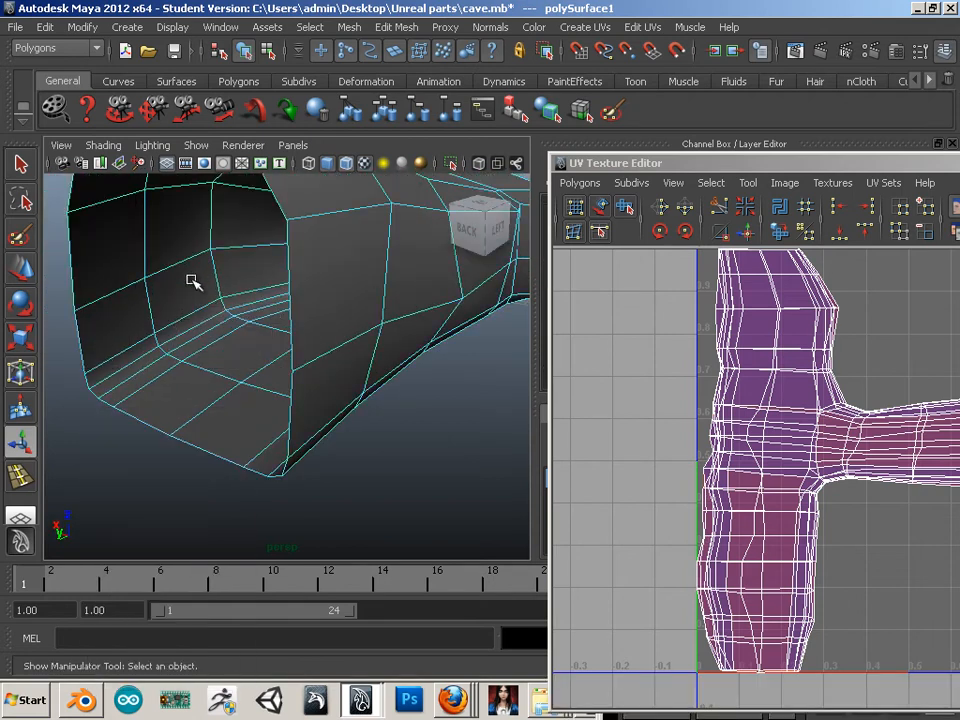
left_click(171, 336)
- Add the remaining edge loops where the floor meets the walls in the main tunnel and side branch to the selection
left_click_drag(161, 371, 302, 409, "alt")
left_click_drag(380, 416, 314, 390, "alt")
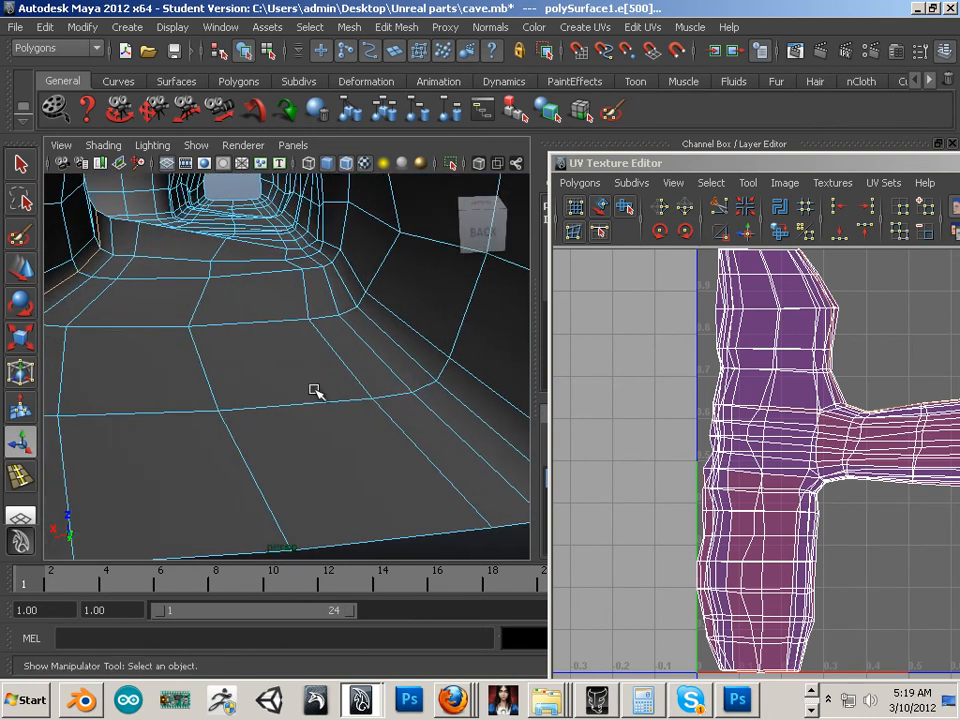
double_click(408, 362)
left_click_drag(357, 369, 332, 328, "alt")
right_click_drag(332, 328, 296, 306, "alt")
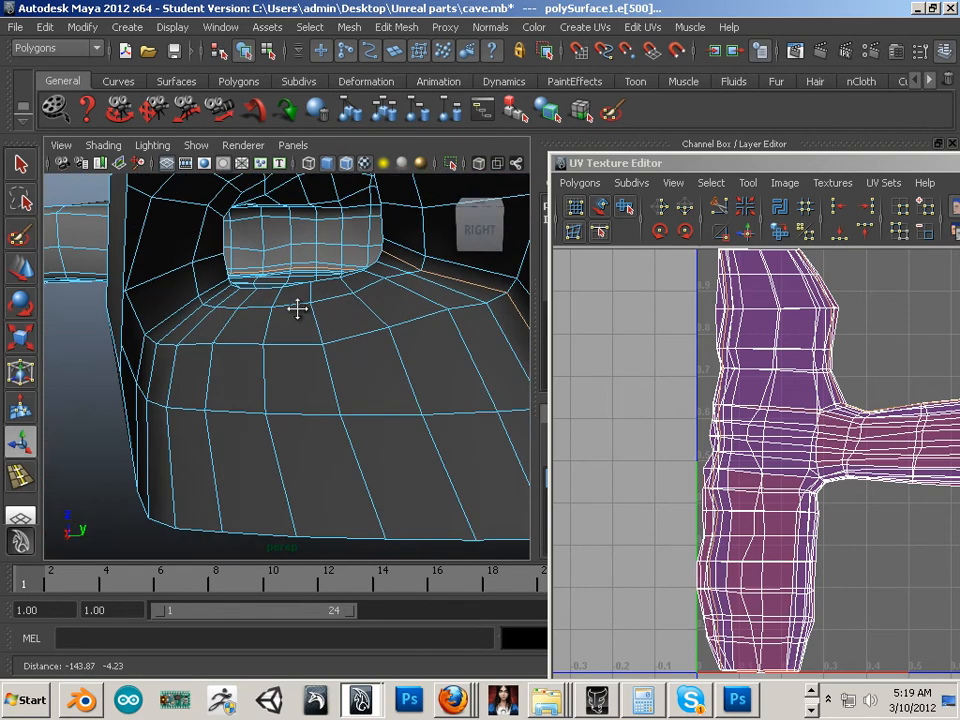
double_click(178, 308, "shift")
right_click_drag(356, 340, 232, 325, "alt")
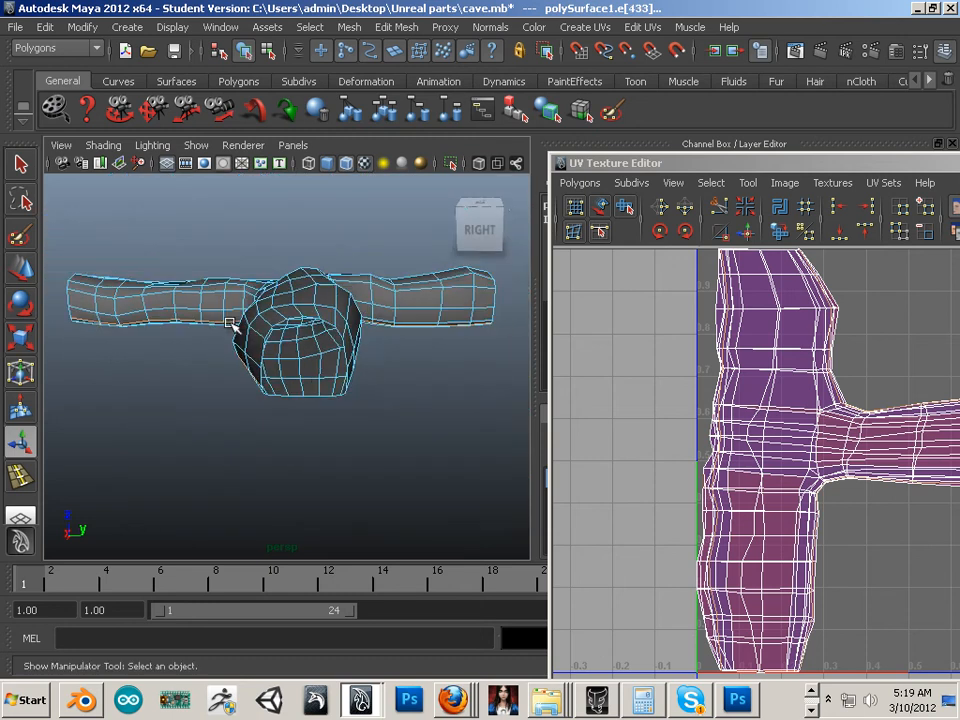
left_click_drag(232, 325, 428, 311, "alt")
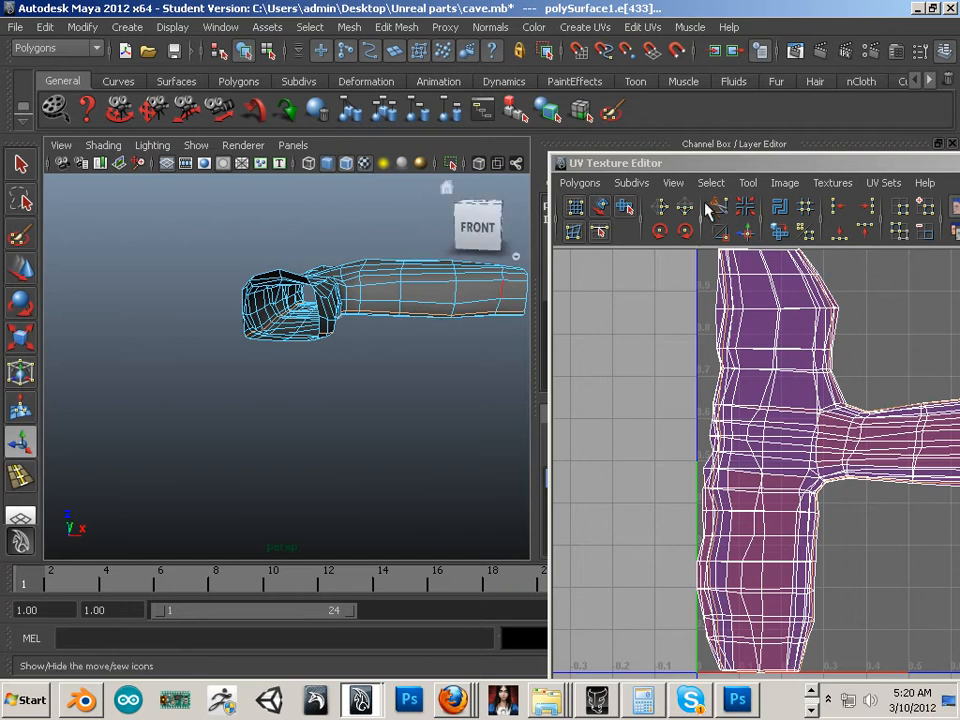
- Cut the UVs along the selected floor-to-wall edge loops and switch the mesh to UV selection mode
left_click_drag(590, 135, 447, 100)
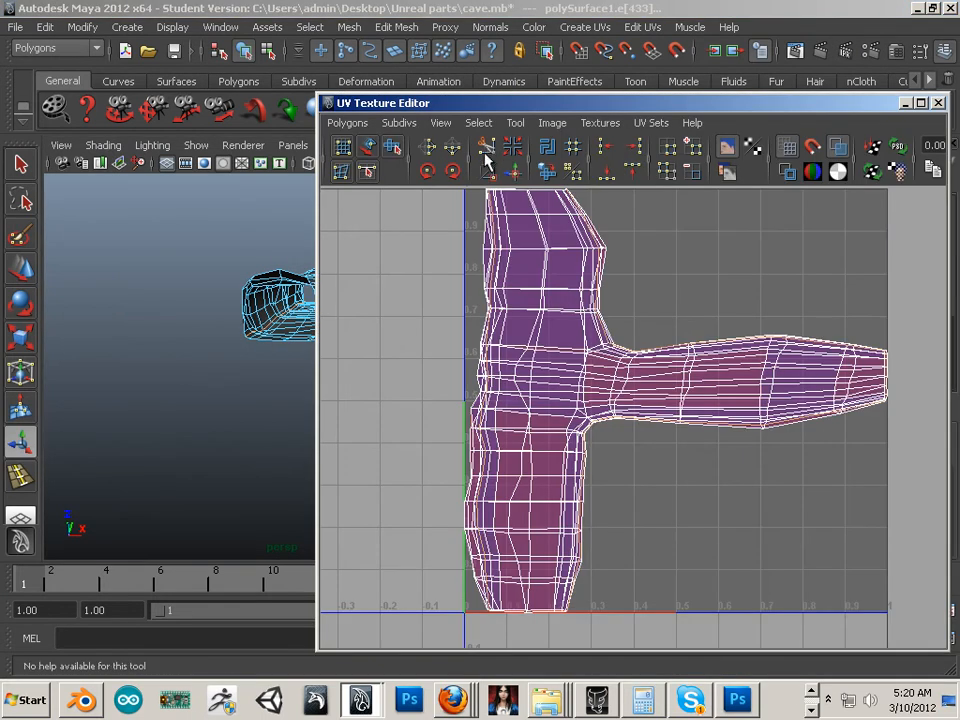
middle_click_drag(564, 360, 499, 369, "alt")
right_click_drag(499, 369, 551, 364)
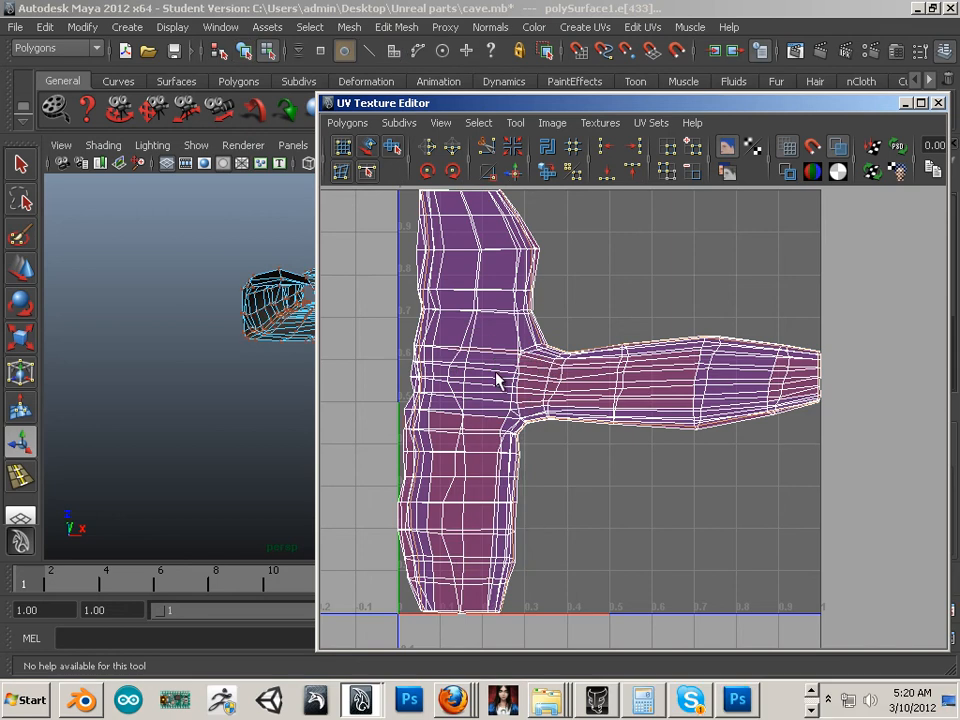
- Select the whole walls-and-ceiling UV shell and move it out of the 0 to 1 texture space along negative U
left_click(452, 371)
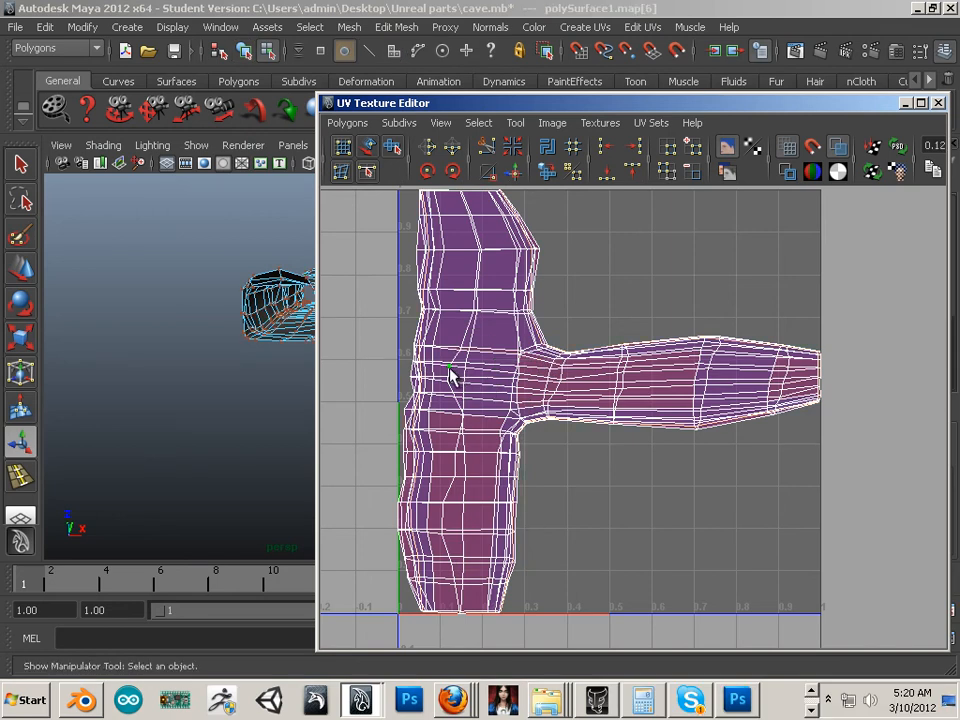
right_click_drag(450, 373, 521, 345, "ctrl")
scroll(540, 370, "down", 5)
key("w")
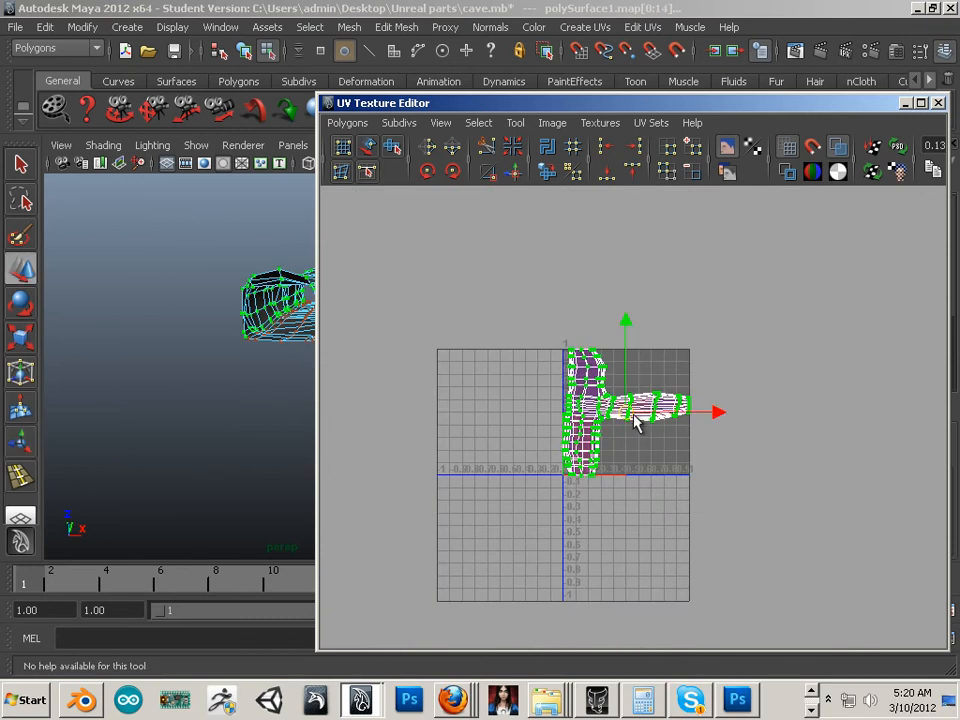
left_click_drag(628, 413, 454, 410)
left_click(471, 465)
middle_click_drag(437, 465, 502, 453, "alt")
right_click_drag(502, 453, 543, 422, "alt")
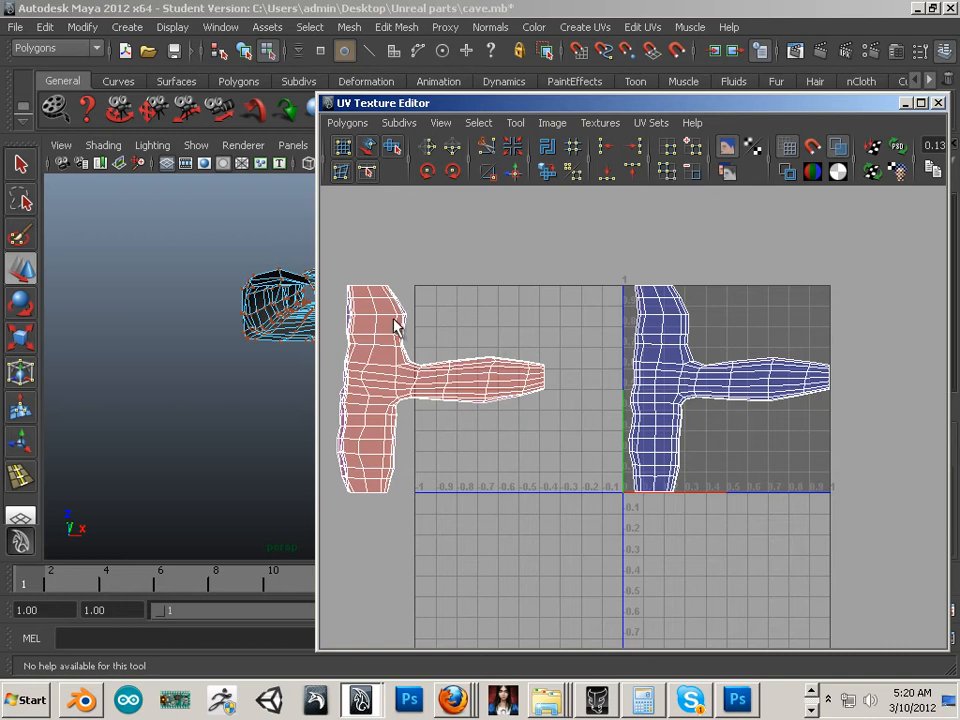
- Select all UVs of the walls-and-ceiling shell and flip them in the U direction, leaving nothing selected
middle_click_drag(435, 386, 500, 392, "alt")
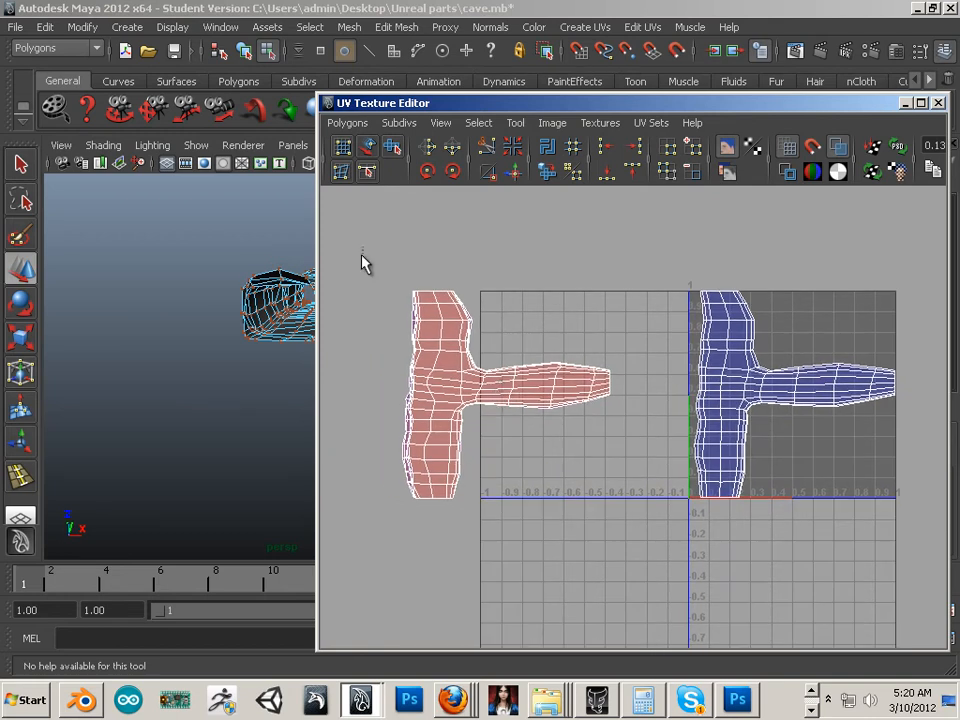
left_click_drag(616, 556, 616, 556)
key("w")
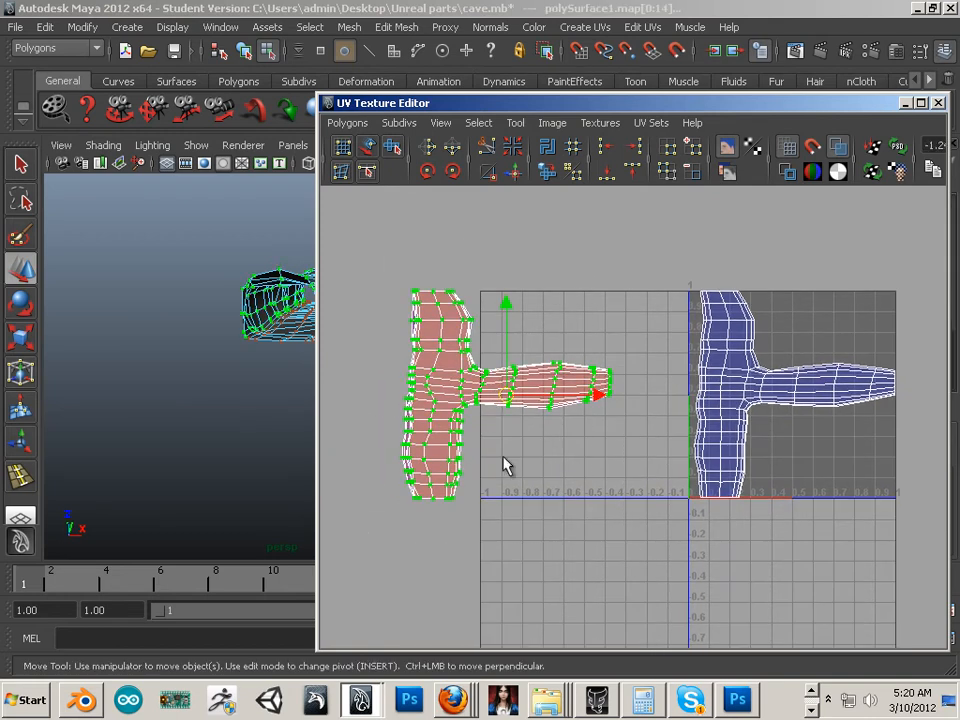
left_click(428, 148)
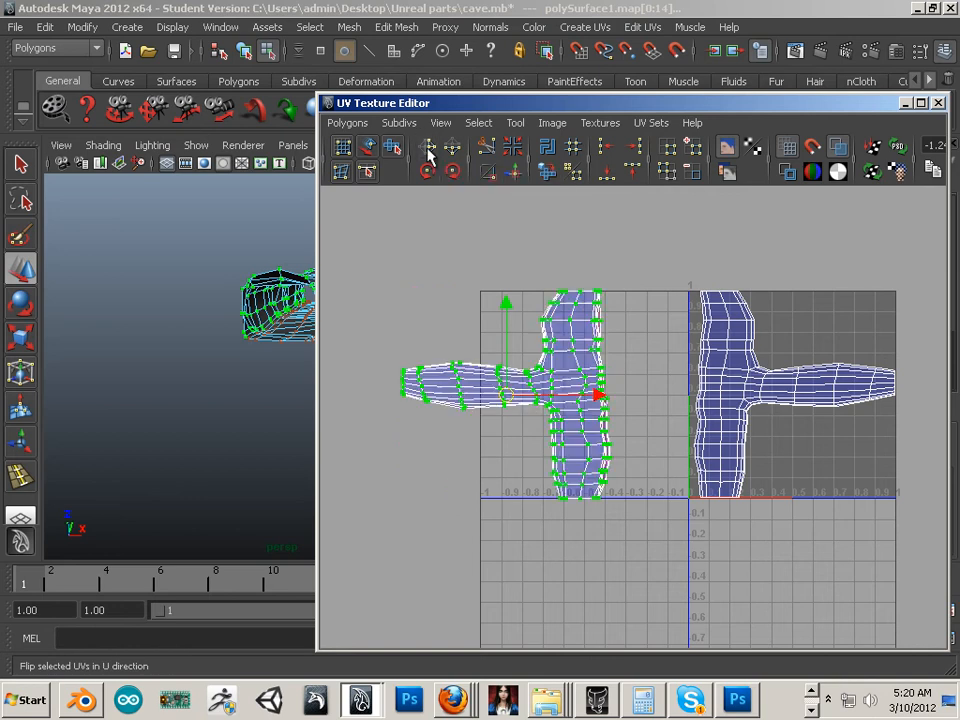
left_click(647, 347)
middle_click_drag(655, 447, 577, 451, "alt")
right_click_drag(575, 450, 645, 500, "alt")
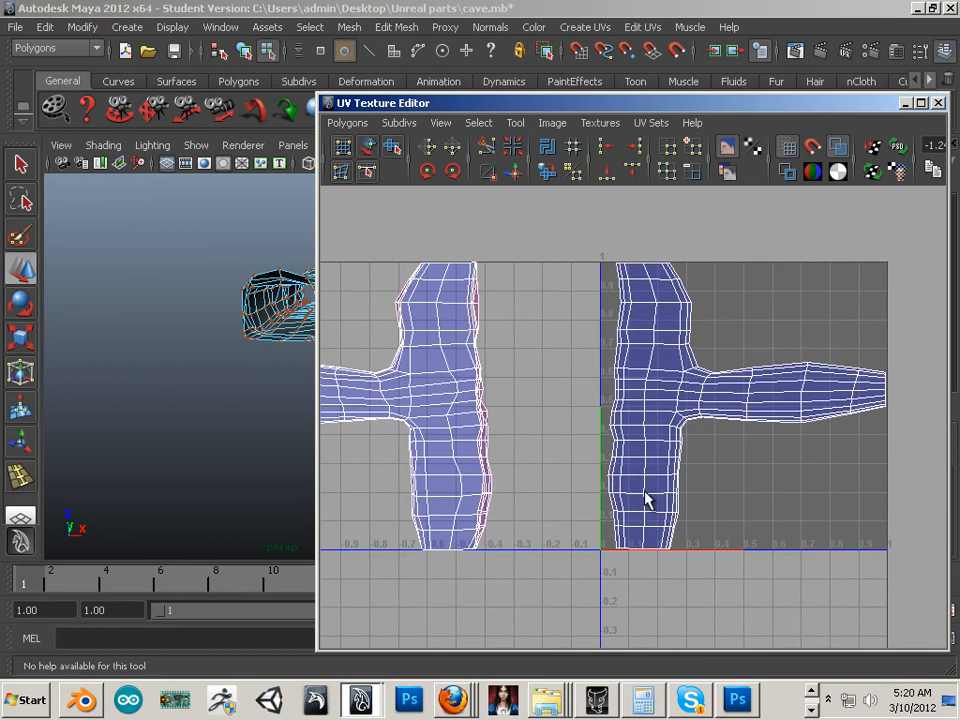
middle_click_drag(491, 414, 635, 460, "alt")
right_click_drag(635, 460, 900, 485, "alt")
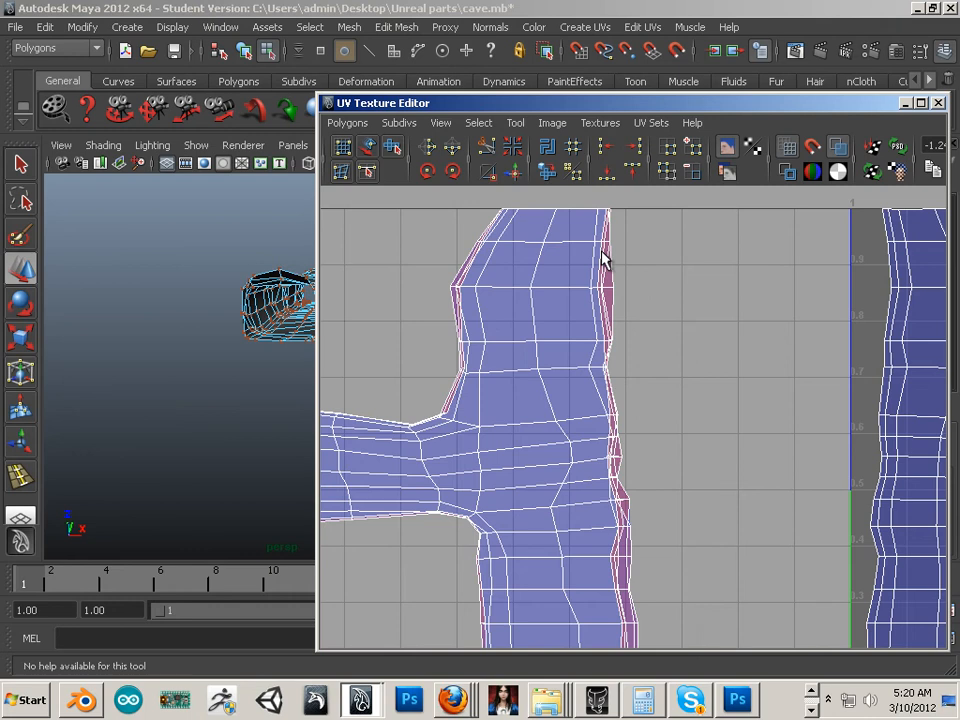
- Inspect the tunnel's open end, outer walls and underside in the perspective view, and maximize the UV Texture Editor
left_click_drag(436, 103, 666, 38)
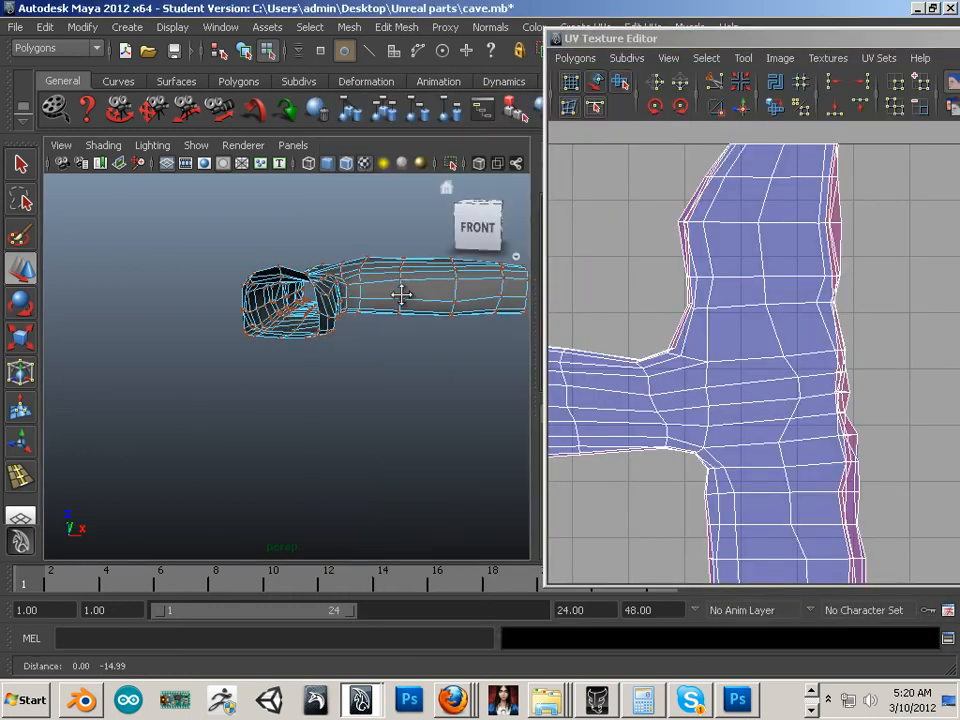
left_click_drag(401, 296, 330, 283, "alt")
middle_click_drag(330, 283, 429, 322, "alt")
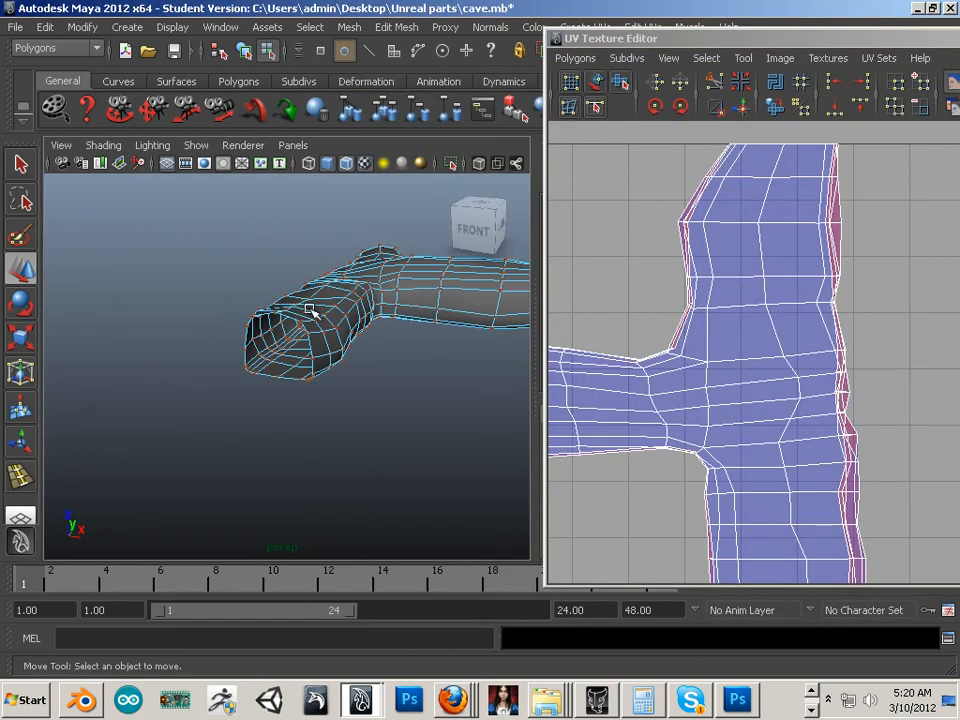
right_click_drag(237, 257, 380, 377, "alt")
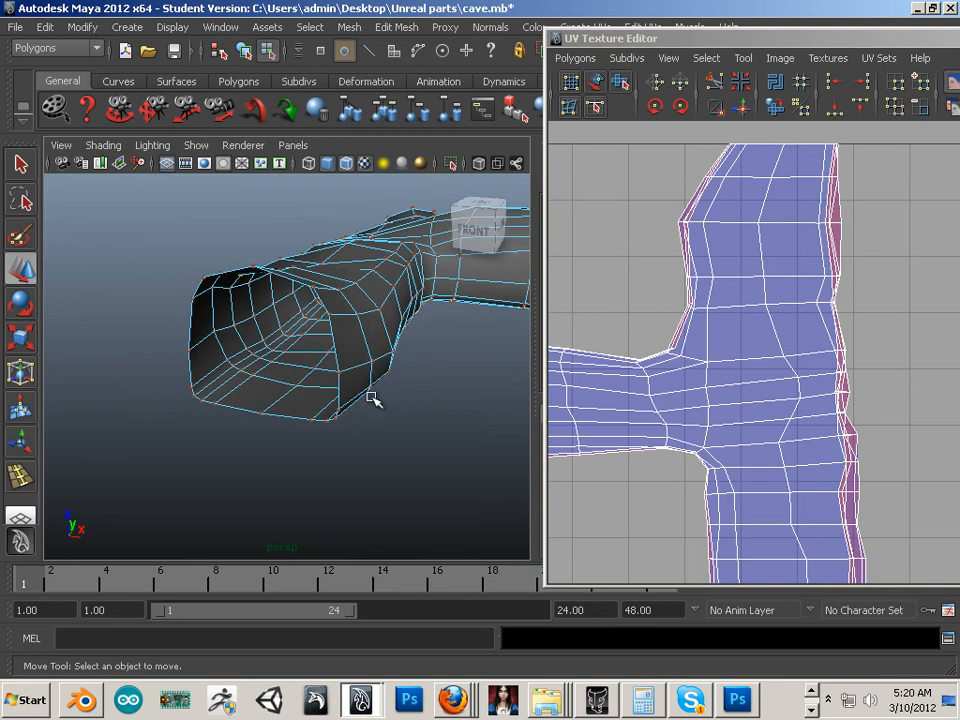
left_click_drag(370, 398, 230, 185, "alt")
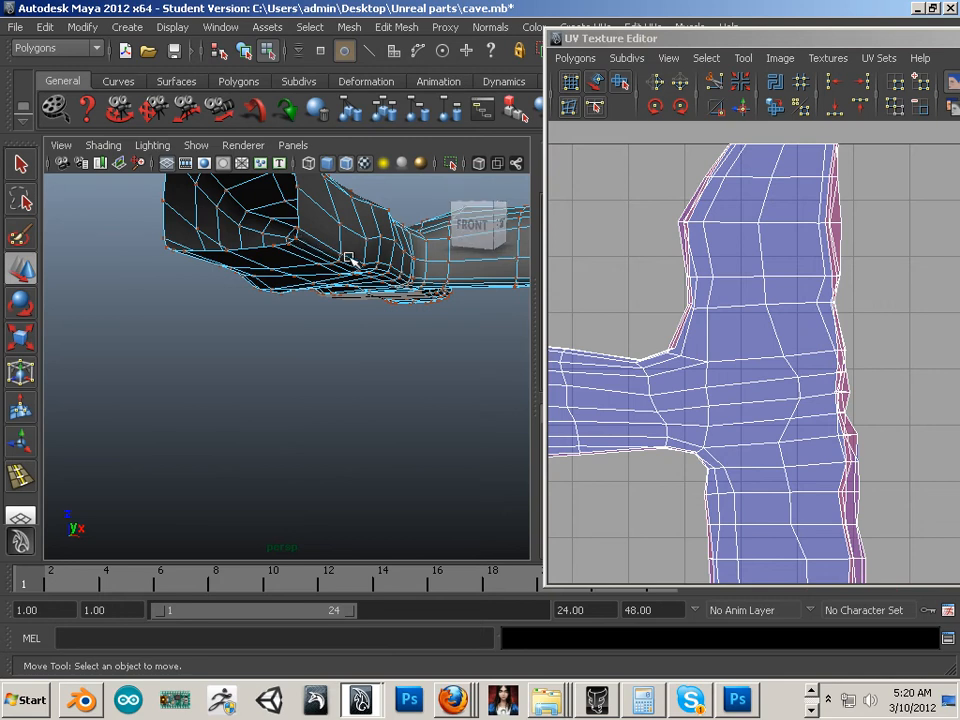
scroll(721, 364, "down", 5)
middle_click_drag(776, 377, 632, 369, "alt")
double_click(653, 41)
middle_click_drag(434, 268, 677, 277, "alt")
right_click_drag(570, 346, 607, 347, "alt")
middle_click_drag(607, 347, 656, 381, "alt")
right_click_drag(656, 381, 660, 373, "alt")
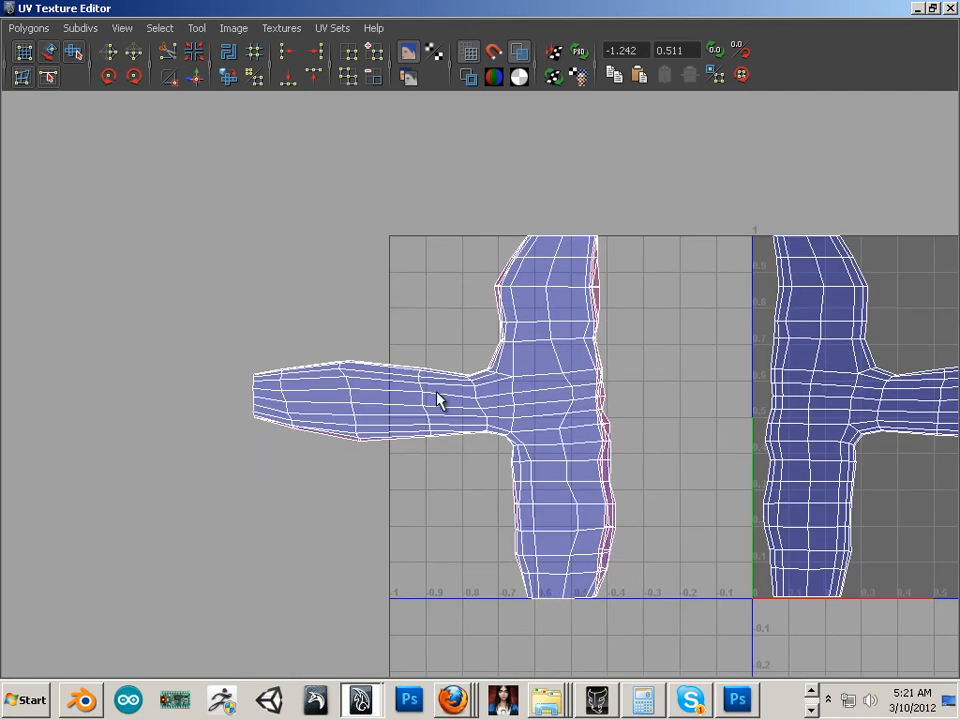
- Unfold the side branch UVs of the walls-and-ceiling shell, and clear the selection
right_click_drag(437, 393, 483, 392)
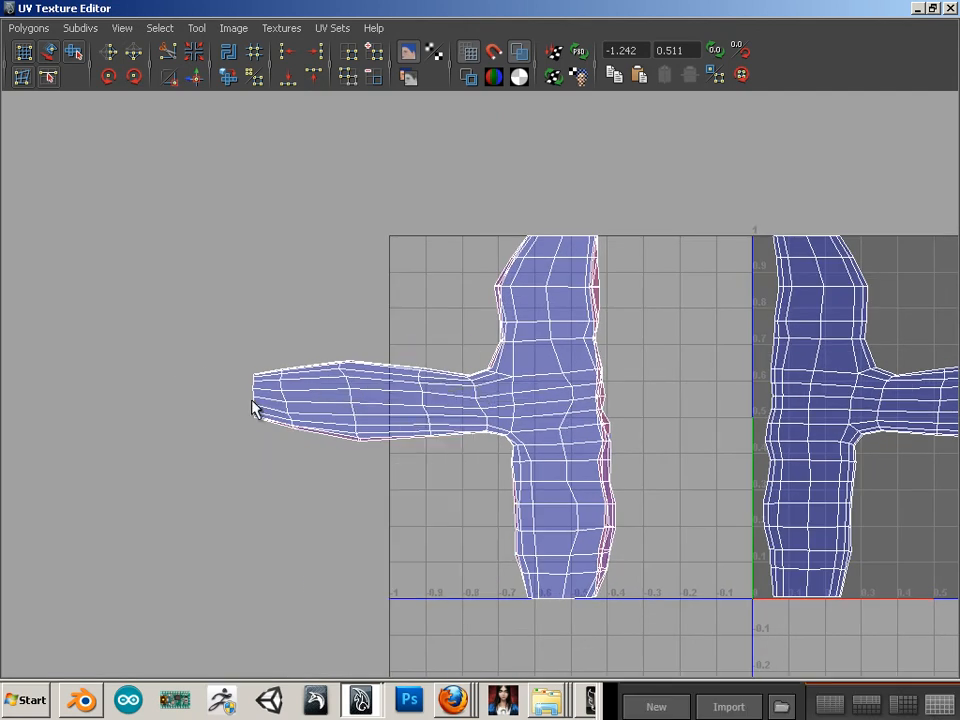
middle_click_drag(253, 407, 280, 407, "alt")
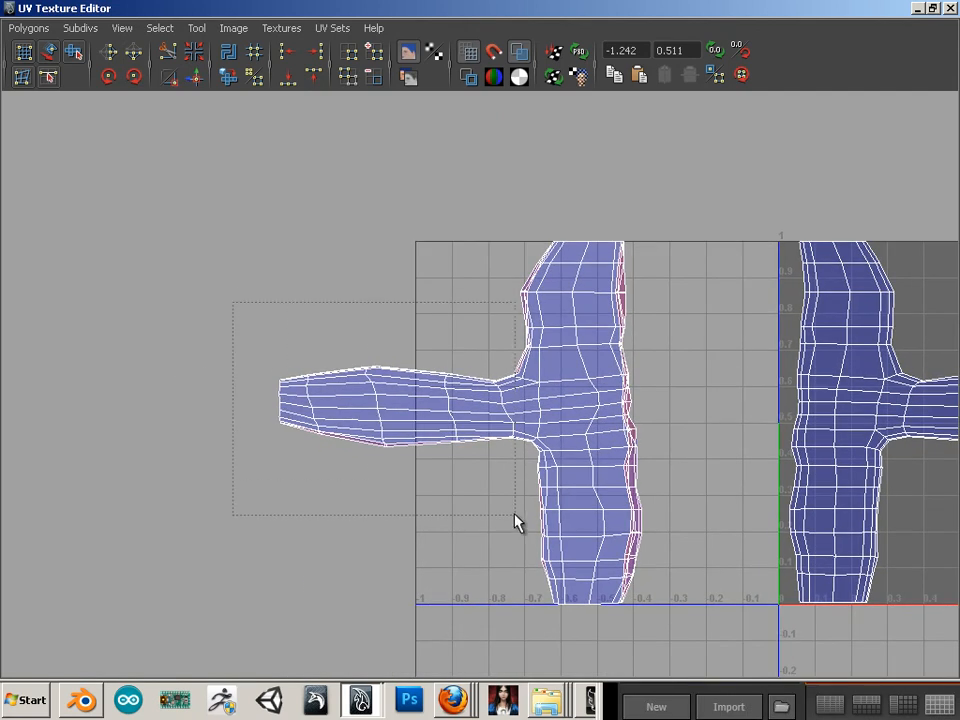
left_click_drag(515, 520, 501, 519)
right_click_drag(349, 431, 558, 493, "alt")
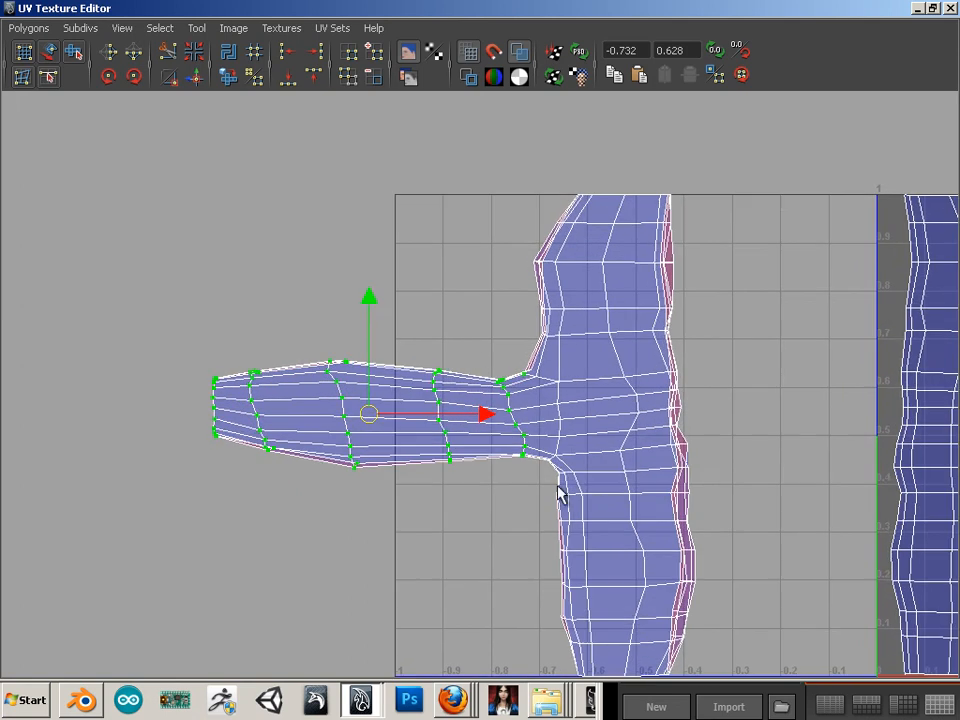
middle_click_drag(529, 364, 388, 353, "alt")
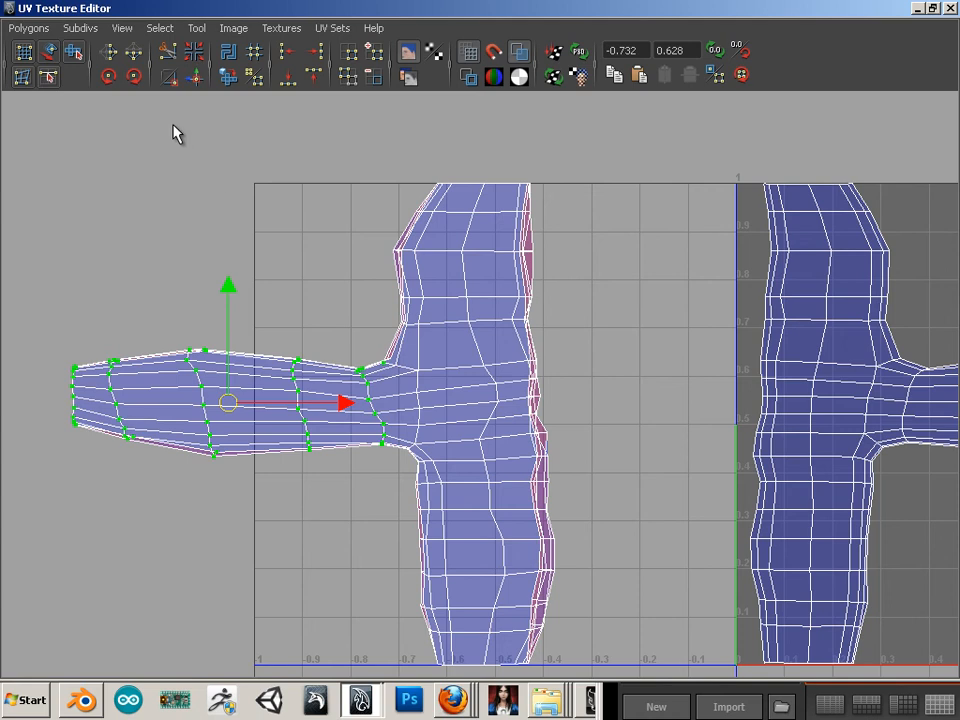
left_click(227, 79)
middle_click_drag(312, 268, 313, 313, "alt")
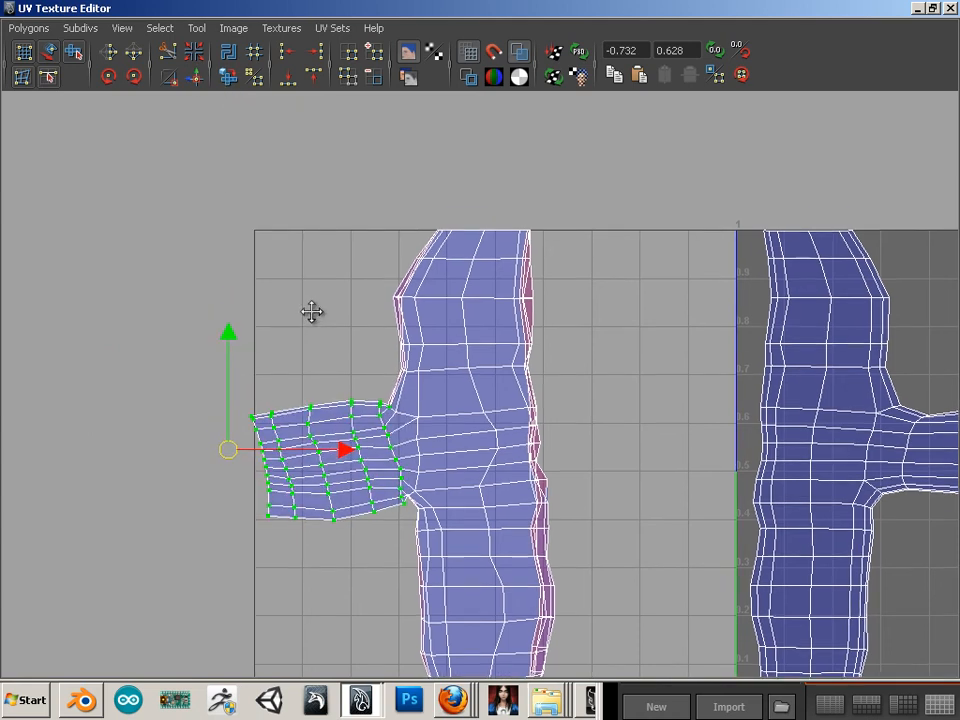
scroll(463, 360, "up", 2)
left_click_drag(265, 165, 308, 178)
- Switch to the Lasso tool and unfold the walls-and-ceiling shell's upper main tunnel section above the branch
double_click(156, 8)
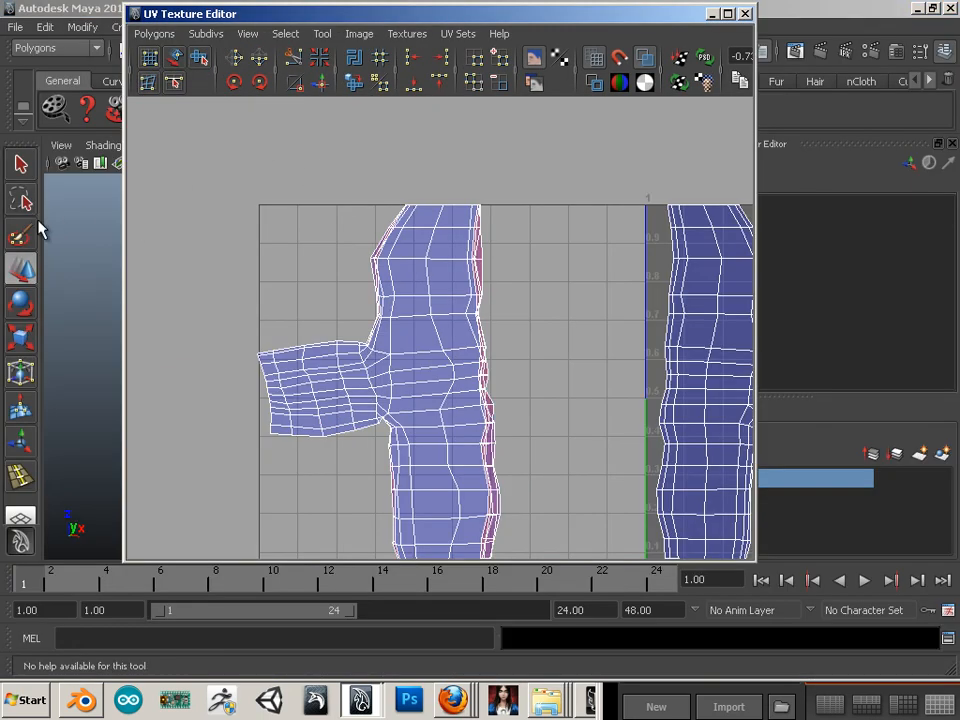
double_click(247, 10)
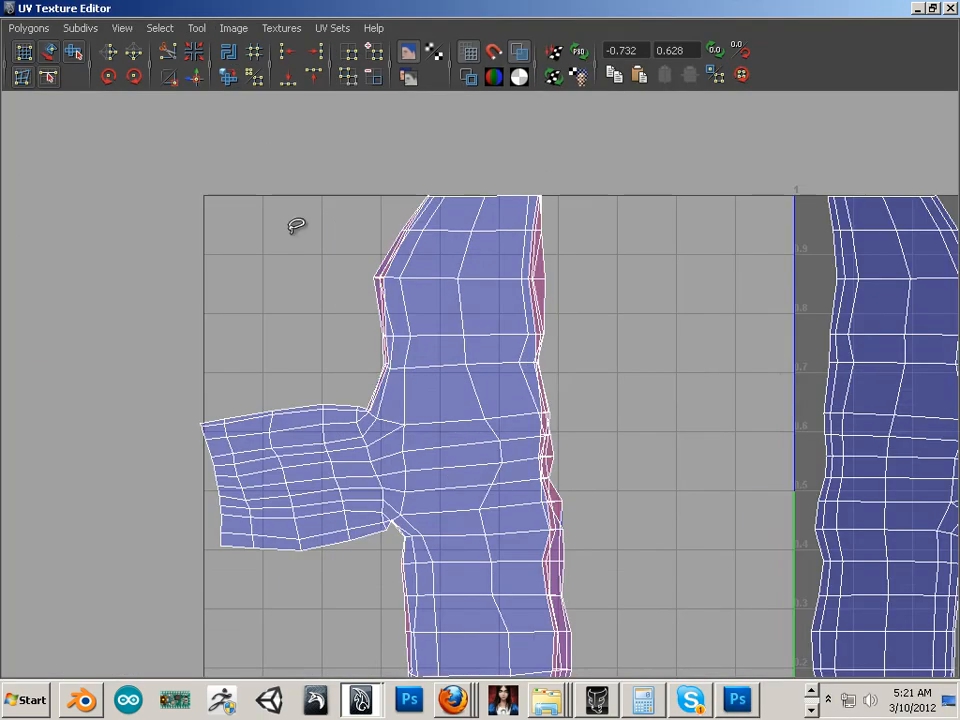
mouse_move(505, 142)
left_mouse_down()
mouse_move(364, 184)
mouse_move(345, 369)
mouse_move(489, 392)
mouse_move(508, 133)
left_mouse_up()
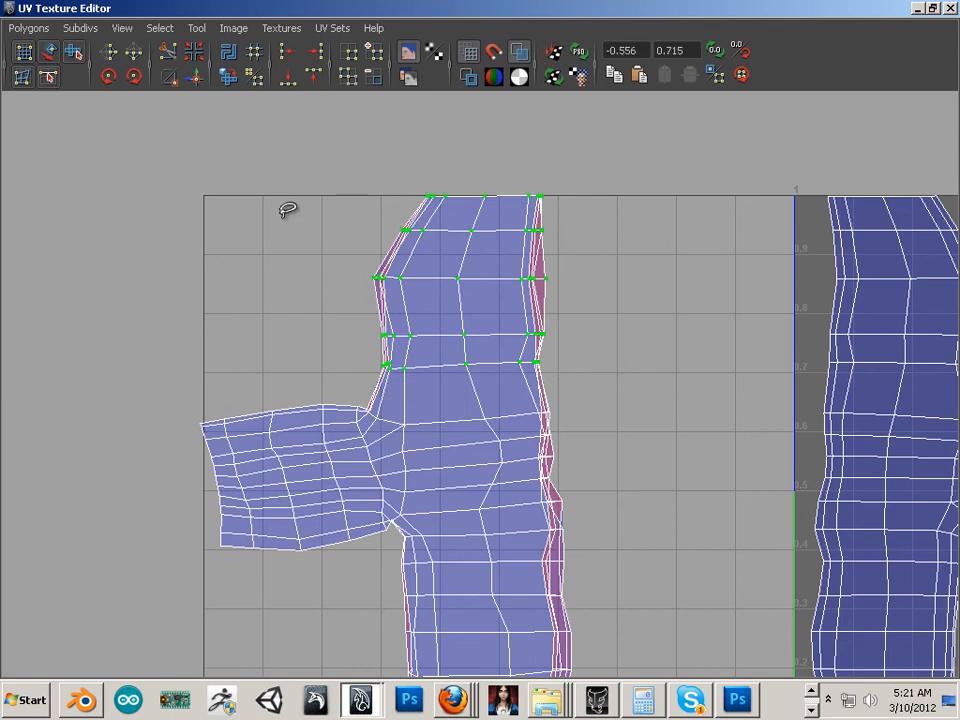
left_click(228, 77)
middle_click_drag(296, 381, 310, 355, "alt")
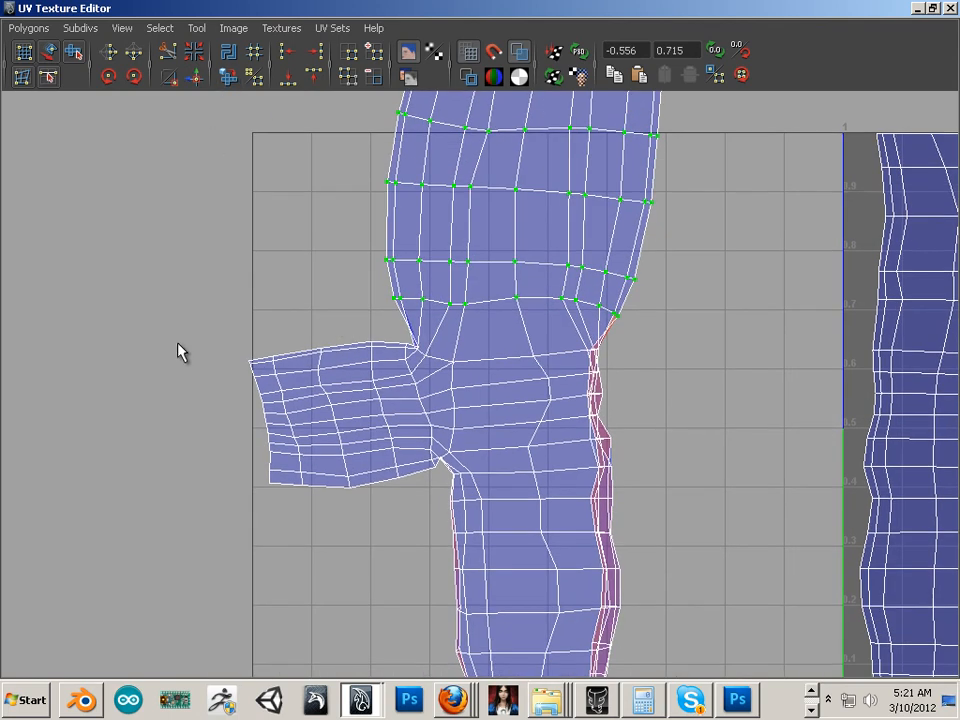
- Lasso the side branch together with its junction UVs on the walls-and-ceiling shell and unfold them
left_click_drag(177, 334, 278, 315)
mouse_move(397, 340)
left_mouse_down()
mouse_move(444, 336)
mouse_move(471, 373)
mouse_move(450, 470)
left_mouse_up()
mouse_move(390, 520)
left_mouse_down()
mouse_move(238, 538)
mouse_move(185, 345)
left_mouse_up()
left_click(229, 77)
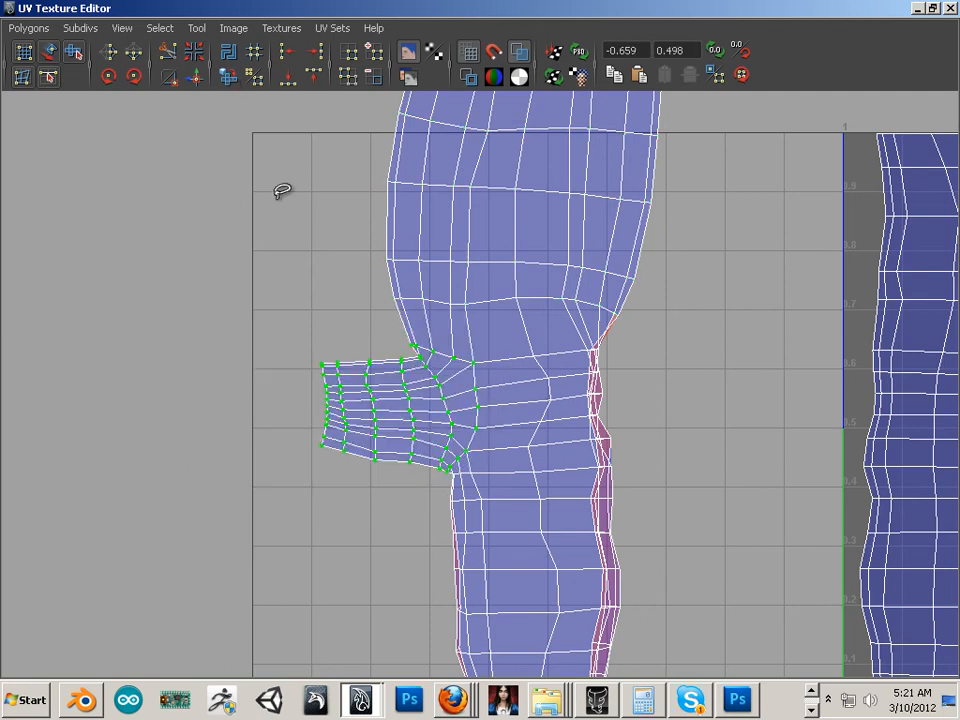
- Unfold the walls-and-ceiling shell's lower main tunnel section below the side branch
middle_click_drag(478, 414, 462, 256, "alt")
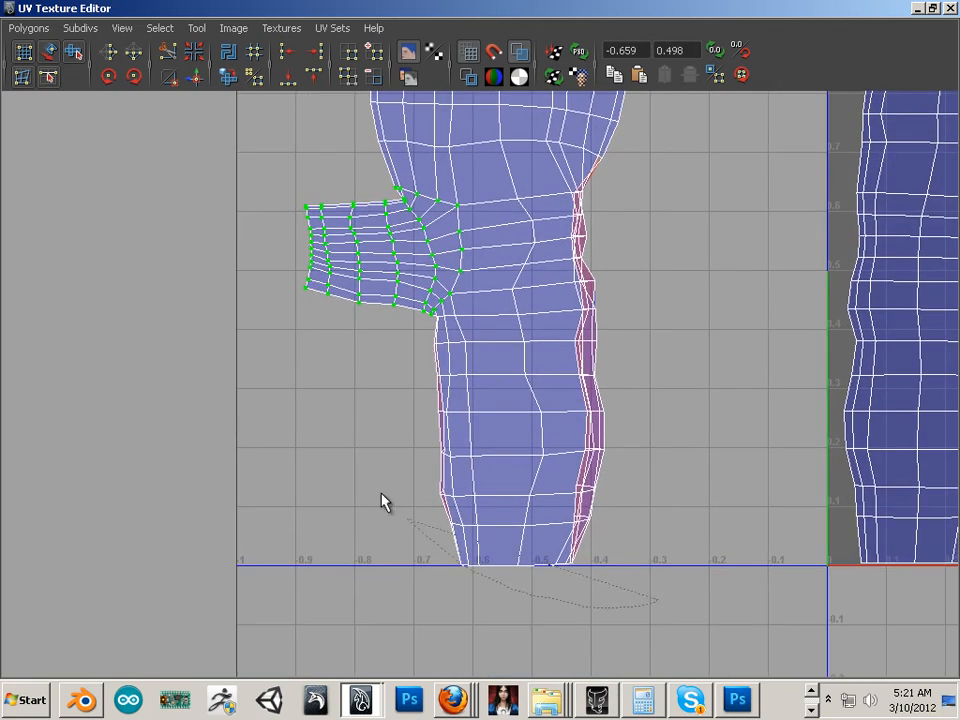
left_click_drag(644, 484, 646, 472)
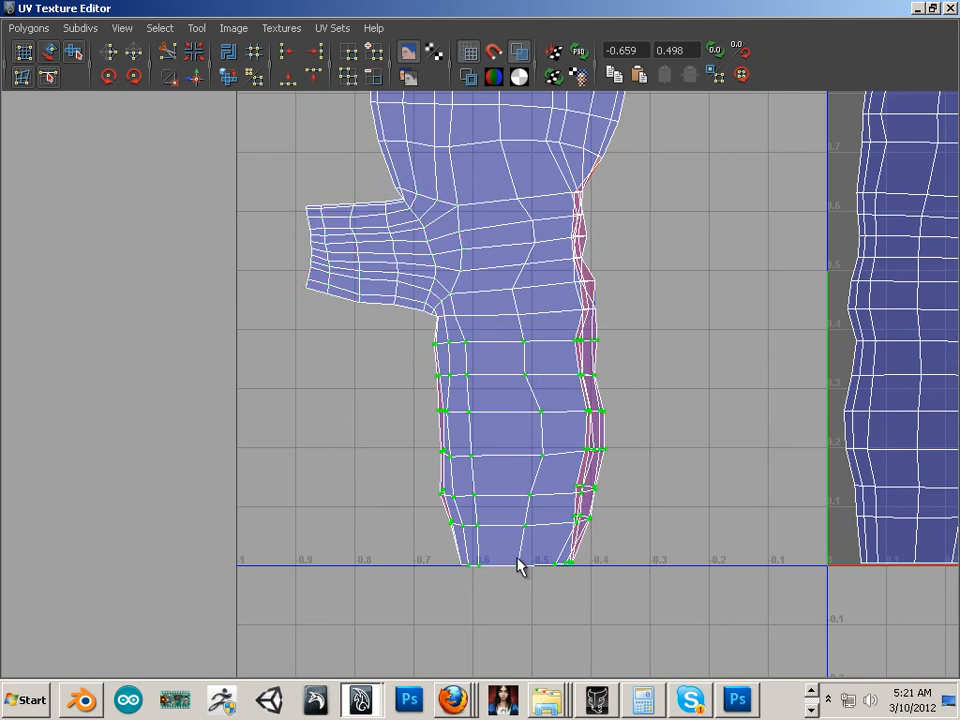
left_click(229, 77)
middle_click_drag(485, 250, 368, 385, "alt")
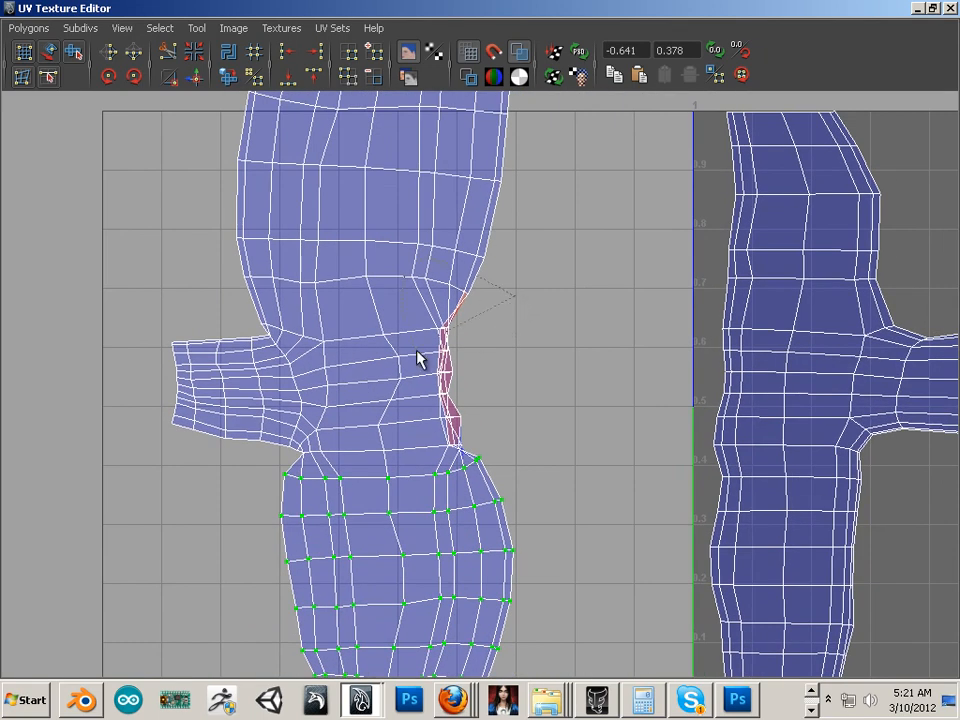
- Unfold the overlapping wall UVs opposite the side branch on the walls-and-ceiling shell, and clear the selection
mouse_move(453, 465)
left_mouse_down()
mouse_move(459, 482)
mouse_move(491, 493)
mouse_move(512, 470)
left_mouse_up()
left_click(229, 77)
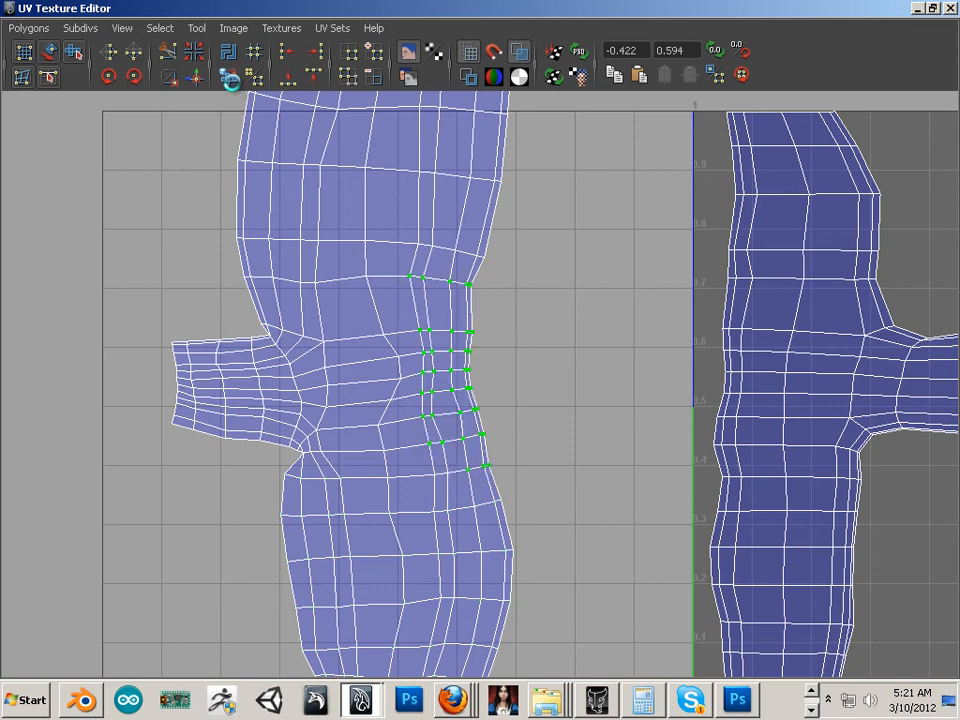
left_click(467, 319)
- Lasso the UVs along the floor shell's long edge opposite the side branch and unfold them
middle_click_drag(448, 338, 490, 266, "alt")
right_click_drag(408, 310, 645, 440, "alt")
middle_click_drag(549, 417, 286, 471, "alt")
right_click_drag(700, 410, 449, 281, "alt")
middle_click_drag(449, 281, 281, 304, "alt")
right_click_drag(375, 313, 368, 183, "alt")
left_click_drag(381, 294, 420, 680)
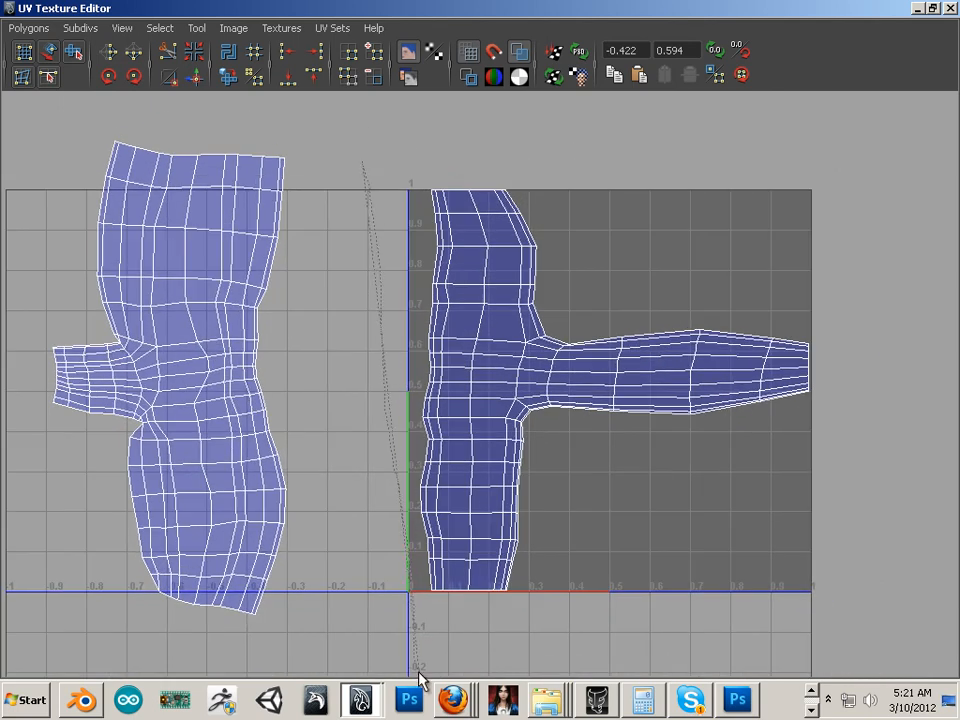
left_click_drag(470, 608, 460, 508)
left_click_drag(470, 233, 287, 137)
left_click(229, 84)
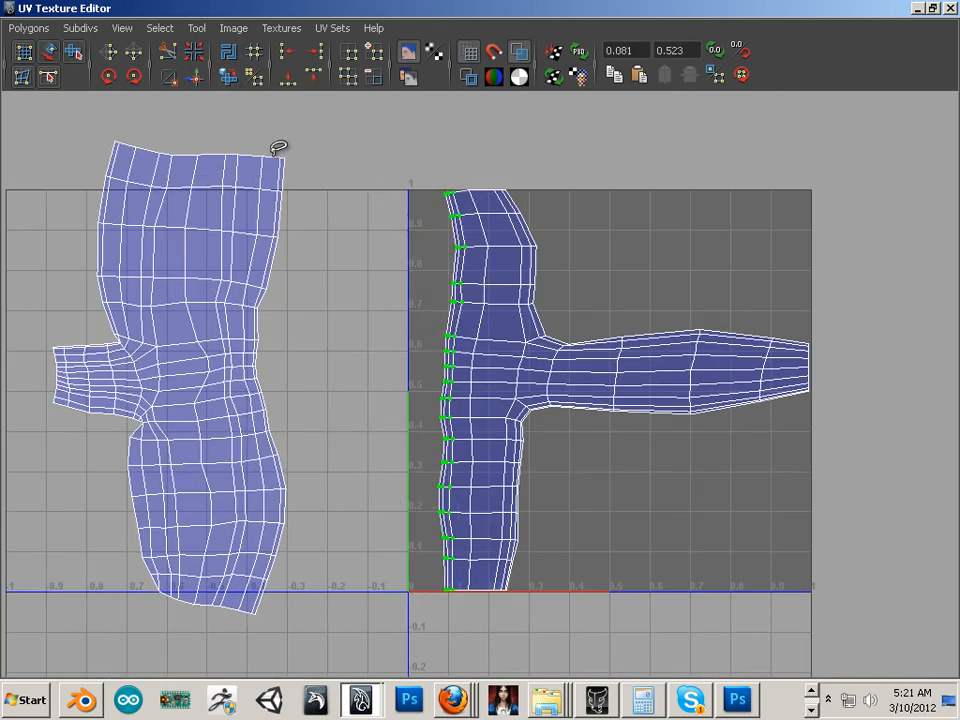
- Unfold the rest of the floor shell, including its side branch, and clear the selection
mouse_move(491, 166)
left_mouse_down()
mouse_move(521, 214)
mouse_move(512, 296)
mouse_move(504, 219)
mouse_move(497, 613)
mouse_move(934, 444)
mouse_move(669, 129)
mouse_move(503, 98)
left_mouse_up()
left_click(232, 81)
left_click(492, 221)
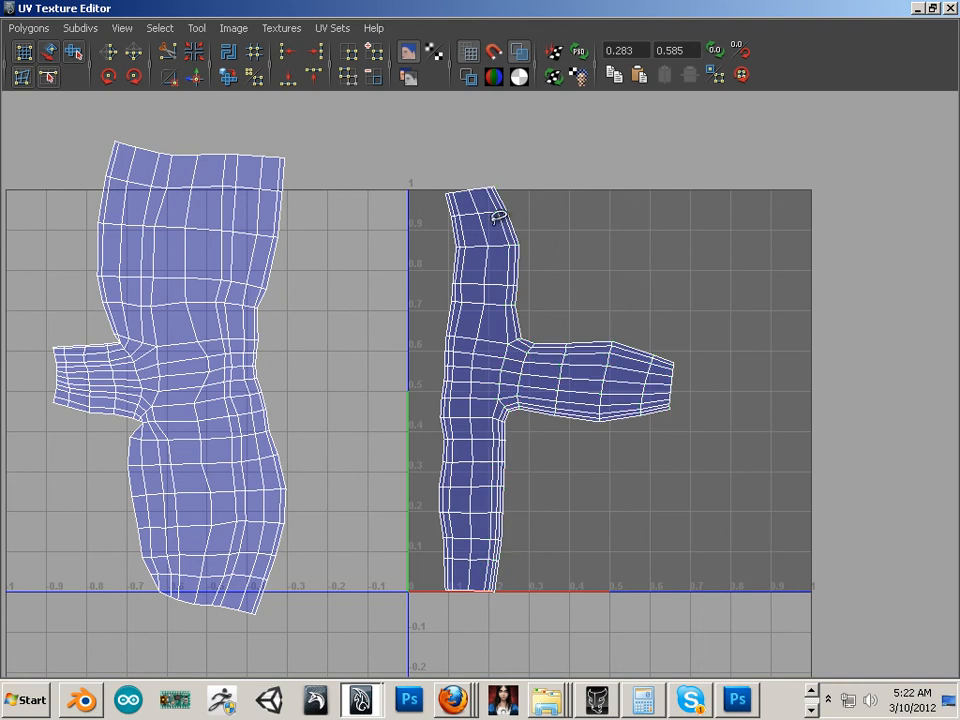
- Unfold the walls-and-ceiling shell's side branch together with the full-width junction band across the main tunnel, then deselect
middle_click_drag(184, 277, 465, 267, "alt")
right_click_drag(465, 267, 760, 436, "alt")
middle_click_drag(530, 397, 597, 411, "alt")
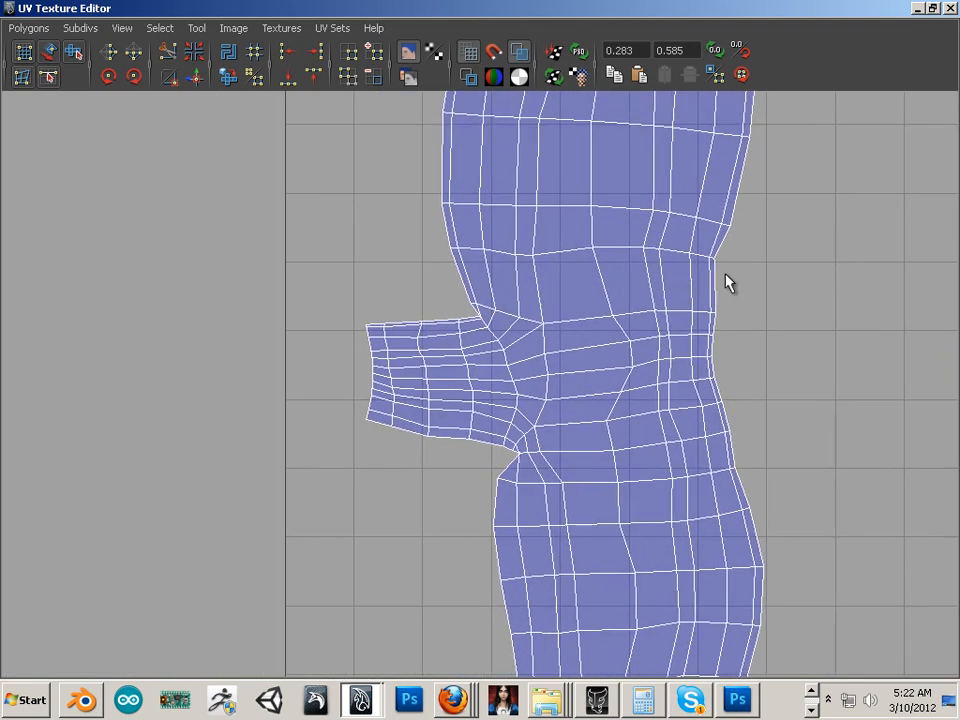
mouse_move(548, 285)
left_mouse_down()
mouse_move(291, 321)
mouse_move(307, 440)
left_mouse_up()
left_click_drag(507, 478, 560, 470)
left_click_drag(758, 453, 730, 282)
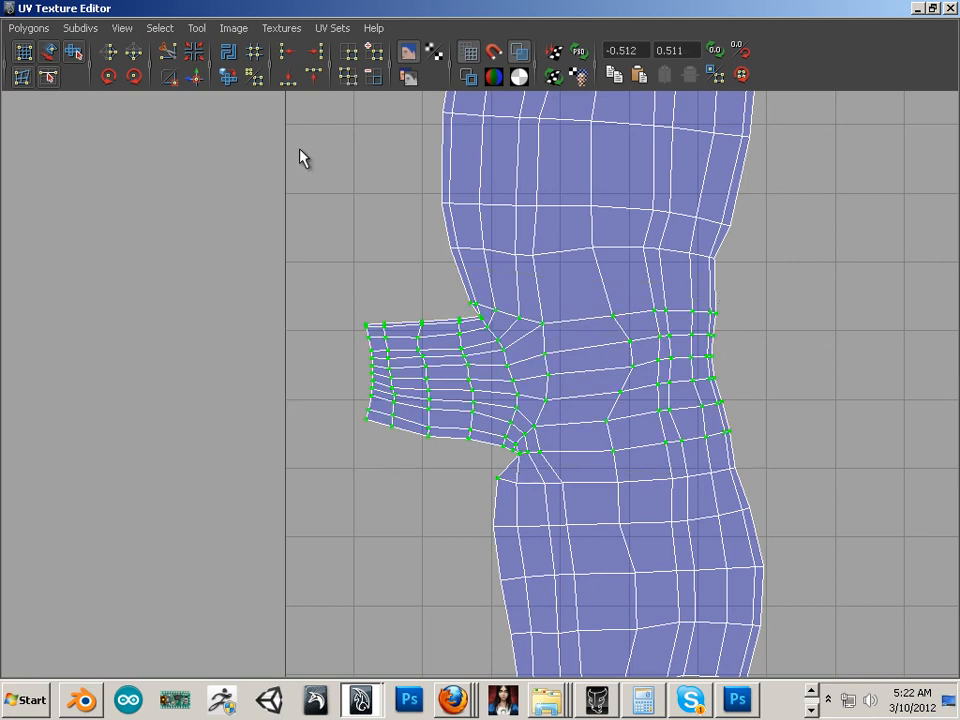
left_click(234, 80)
left_click(285, 318)
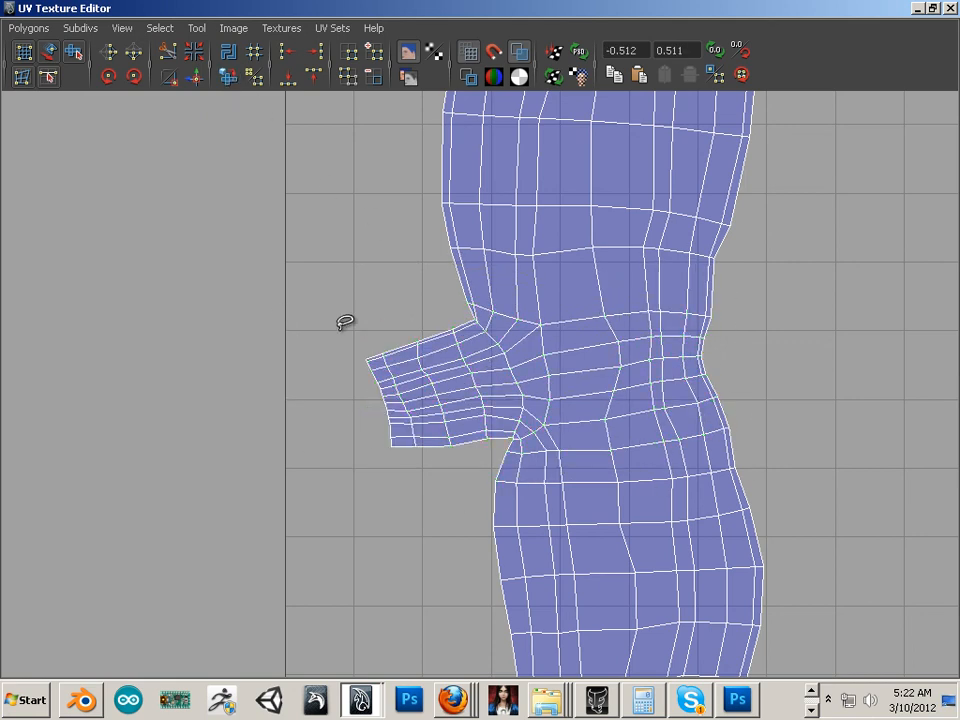
- Place the restored UV Texture Editor beside the viewport, activate the Move tool and return the tunnel piece to object mode
middle_click_drag(438, 311, 302, 364, "alt")
right_click_drag(302, 364, 215, 362, "alt")
middle_click_drag(350, 350, 141, 298, "alt")
right_click_drag(191, 313, 118, 311, "alt")
middle_click_drag(240, 326, 296, 308, "alt")
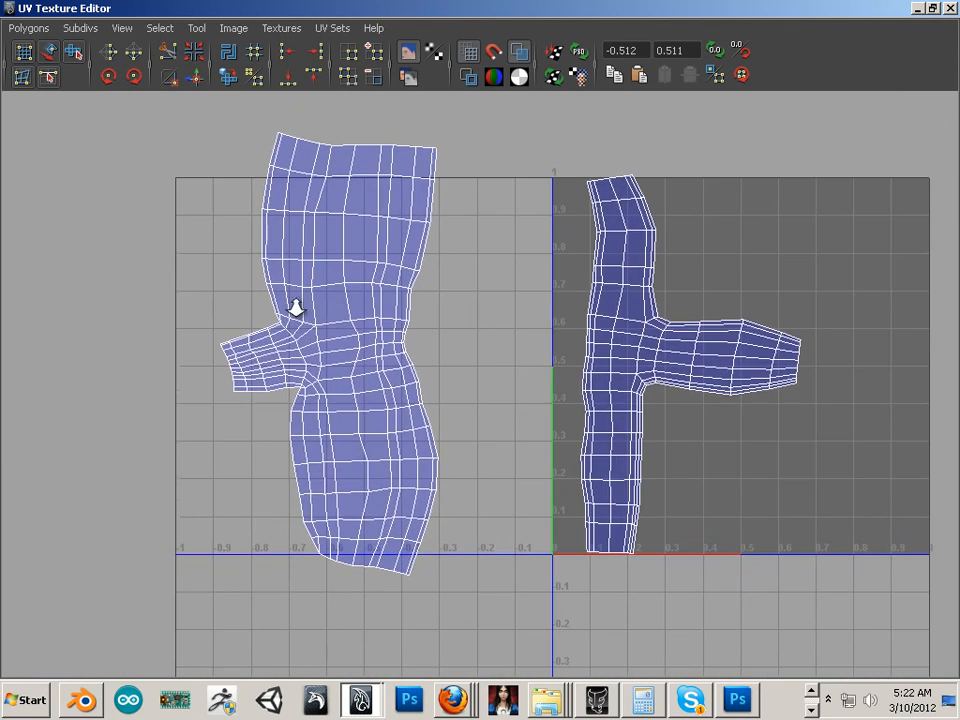
right_click_drag(296, 308, 377, 339, "alt")
left_click_drag(300, 8, 560, 25)
left_click_drag(333, 26, 720, 71)
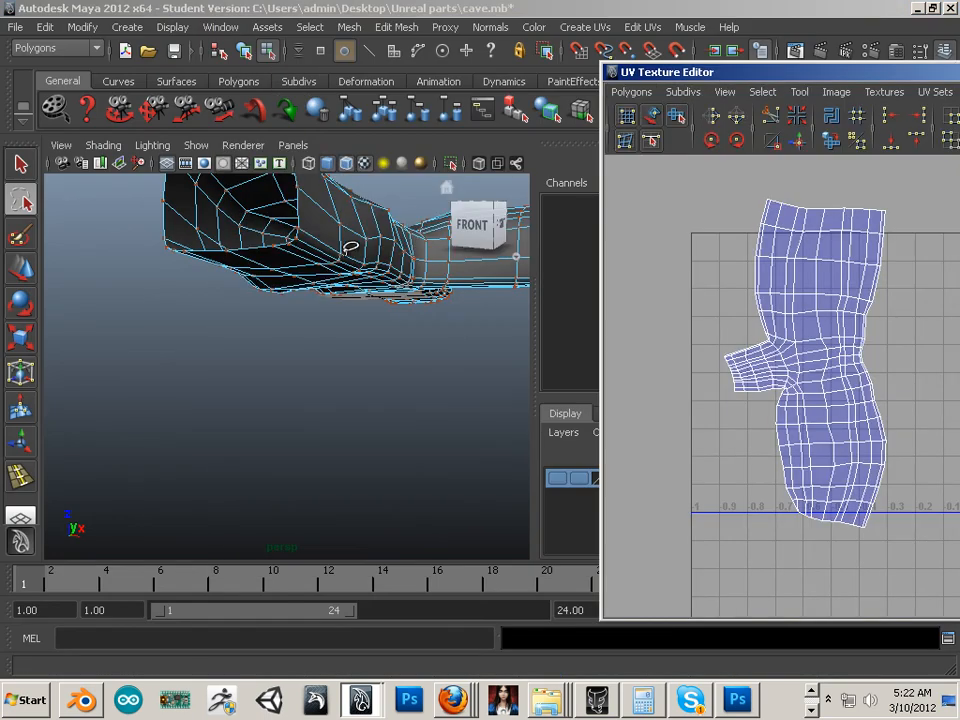
scroll(321, 279, "down", 3)
left_click(21, 268)
mouse_move(268, 344)
right_mouse_down()
mouse_move(280, 322)
mouse_move(349, 320)
right_mouse_up()
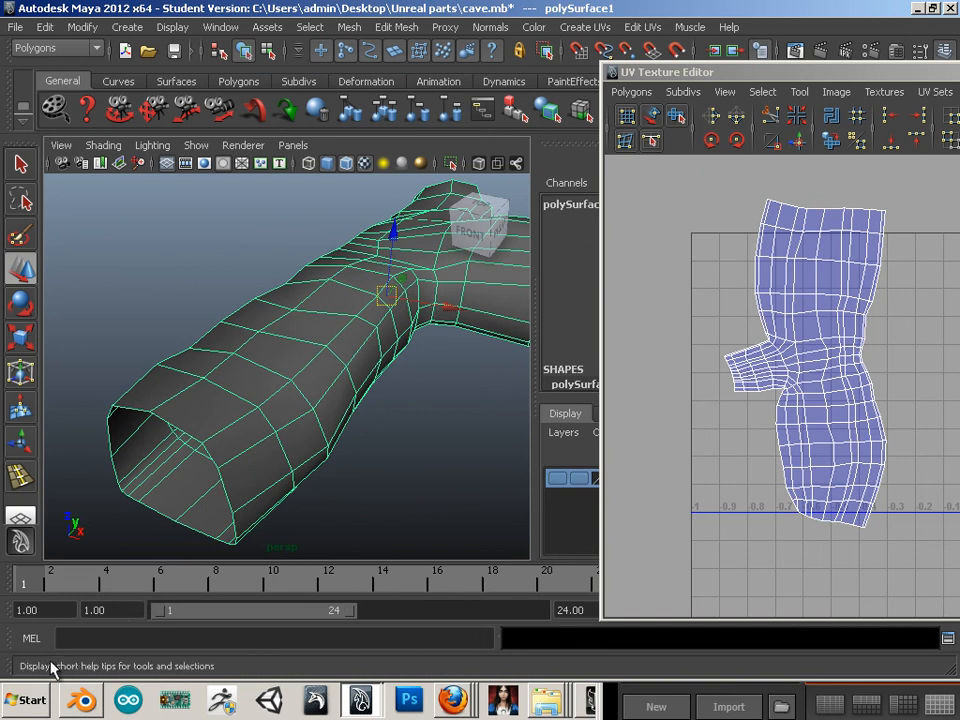
- Examine the tunnel piece's open end and interior floor in the perspective view
right_click_drag(390, 467, 311, 488, "alt")
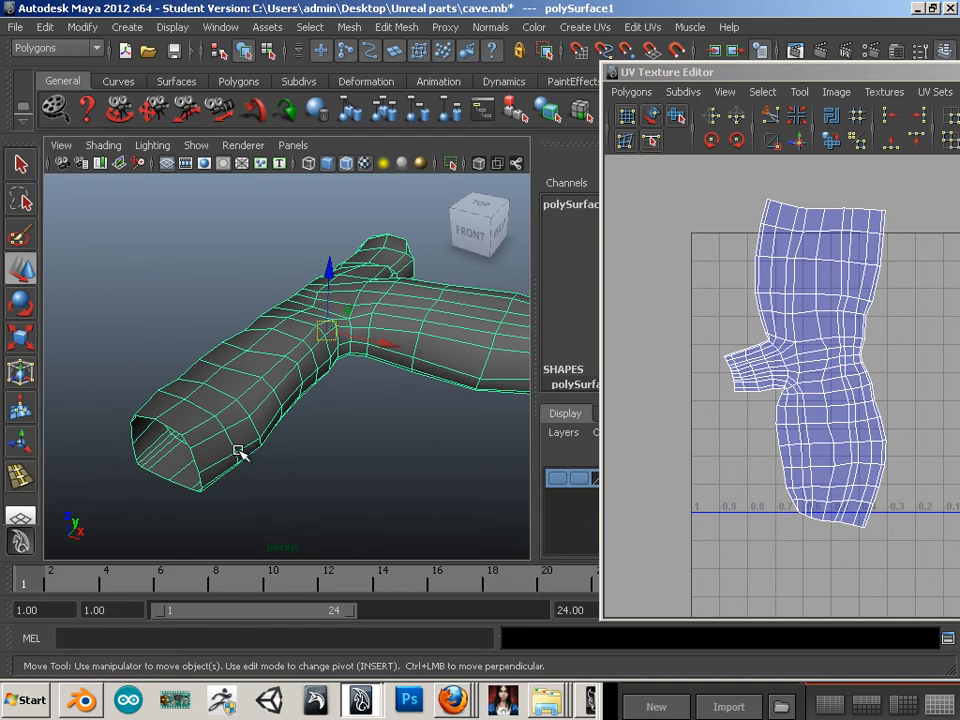
left_click_drag(321, 481, 307, 461, "alt")
scroll(370, 445, "up", 6)
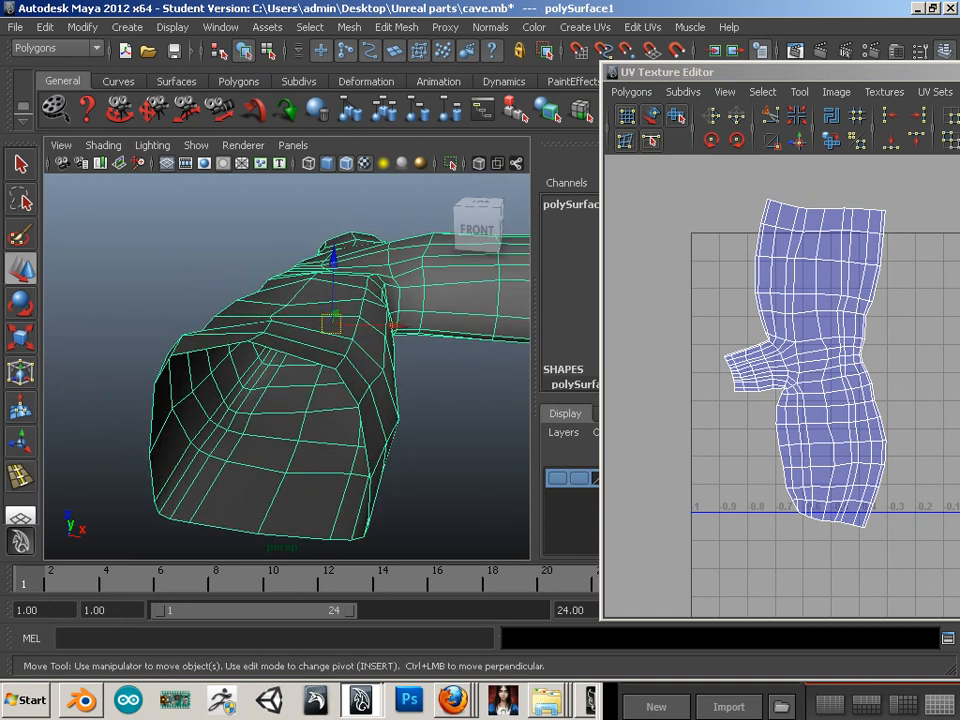